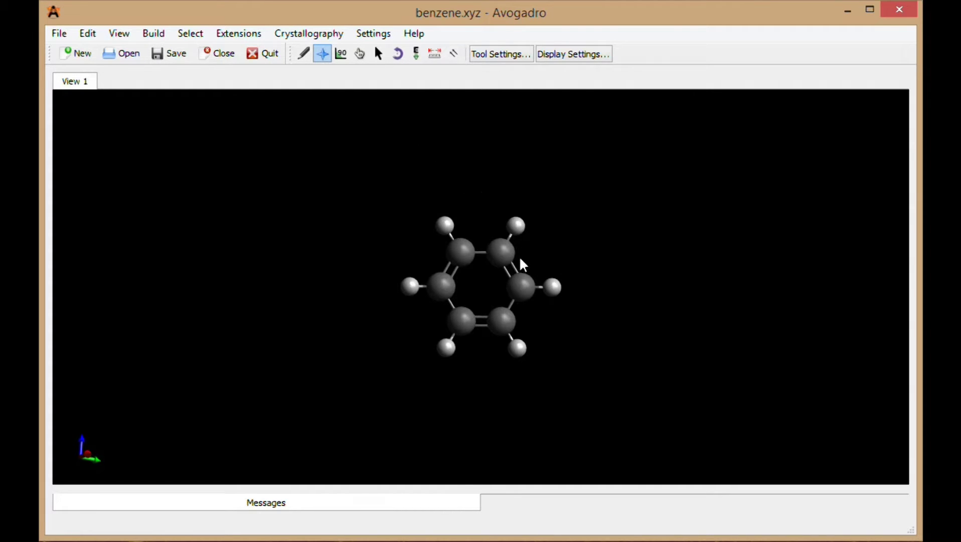
Load ethanoicanhydride.xyz from the geom folder so the anhydride replaces benzene.
{"action": "left_click", "coordinate": [59, 34]}
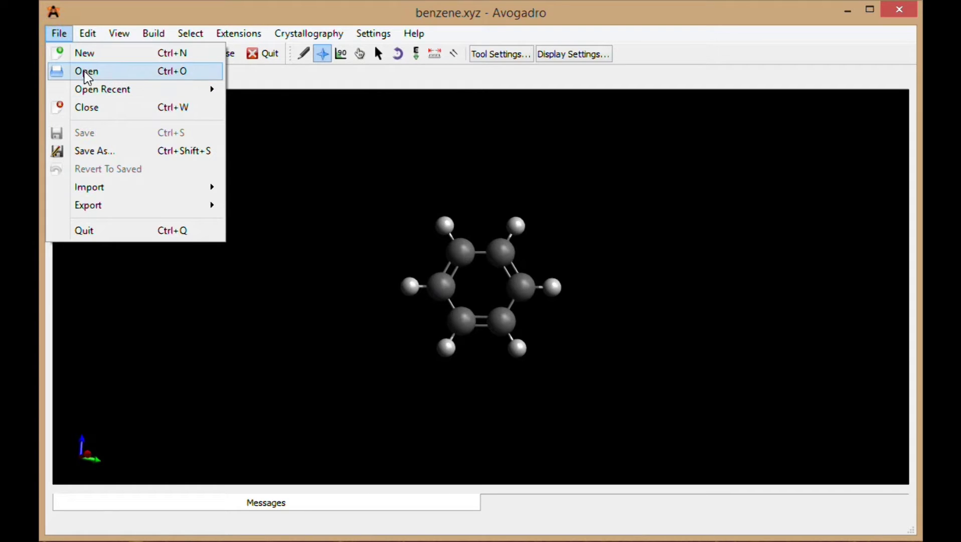
{"action": "left_click", "coordinate": [86, 71]}
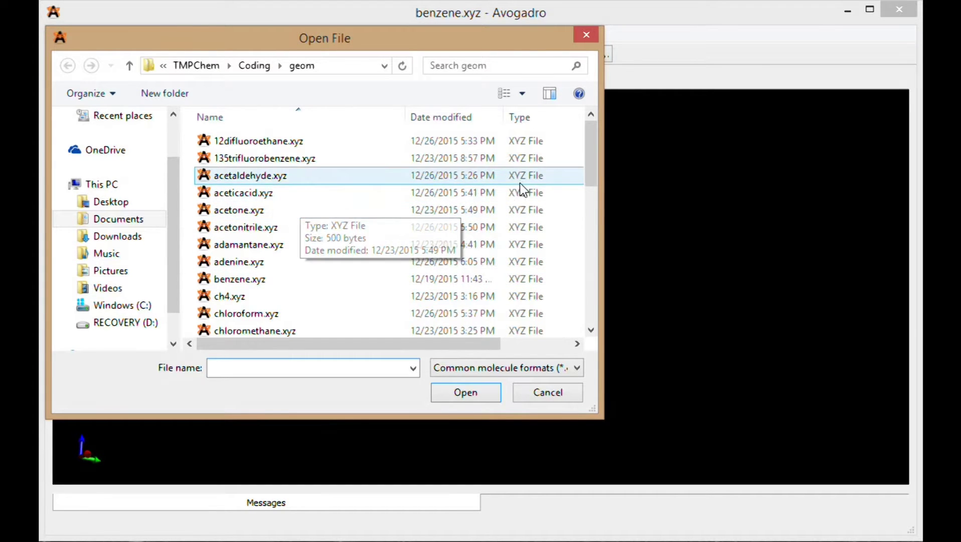
{"action": "left_click_drag", "start_coordinate": [586, 152], "coordinate": [596, 221]}
{"action": "left_click", "coordinate": [286, 241]}
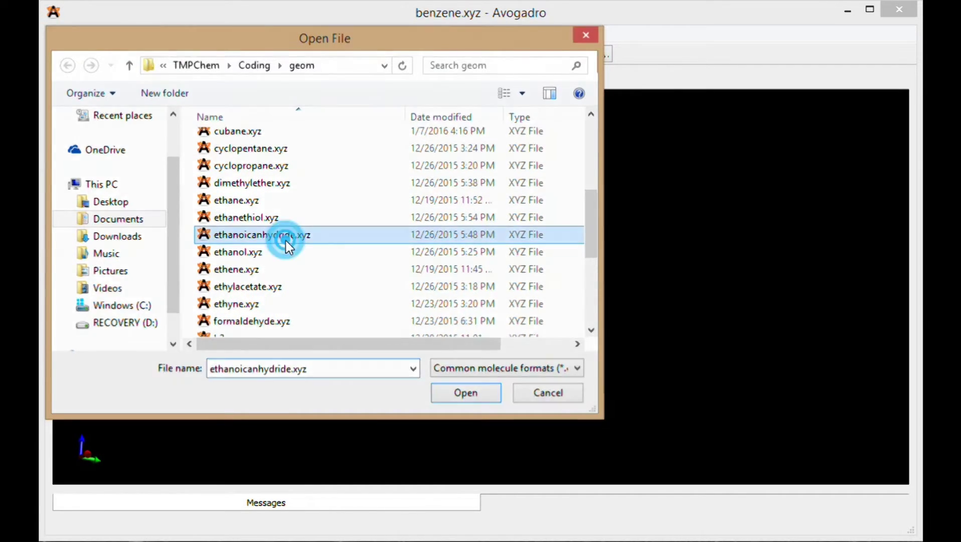
{"action": "left_click", "coordinate": [286, 240]}
{"action": "left_click_drag", "start_coordinate": [293, 373], "coordinate": [261, 439]}
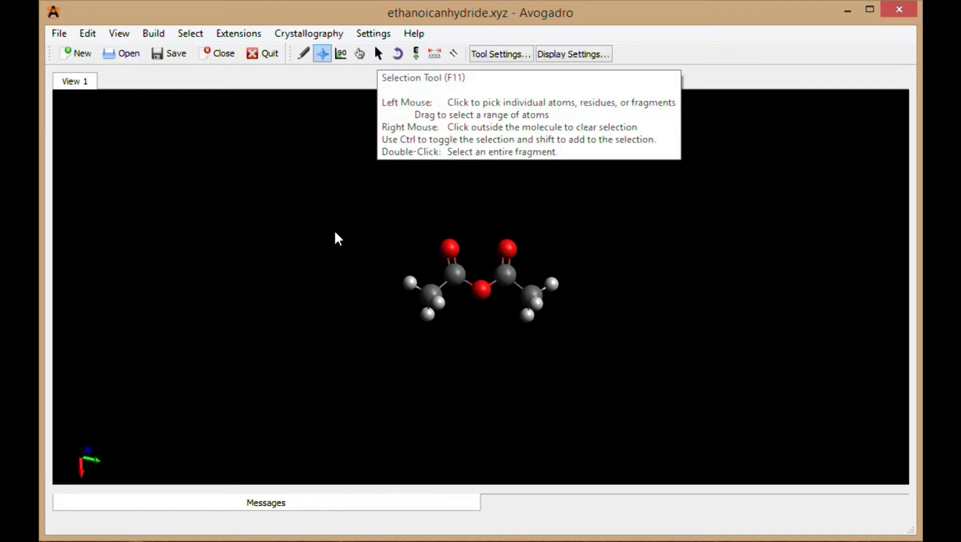
Delete the left acetyl group, then box-select all remaining anhydride atoms for removal.
{"action": "left_click", "coordinate": [376, 51]}
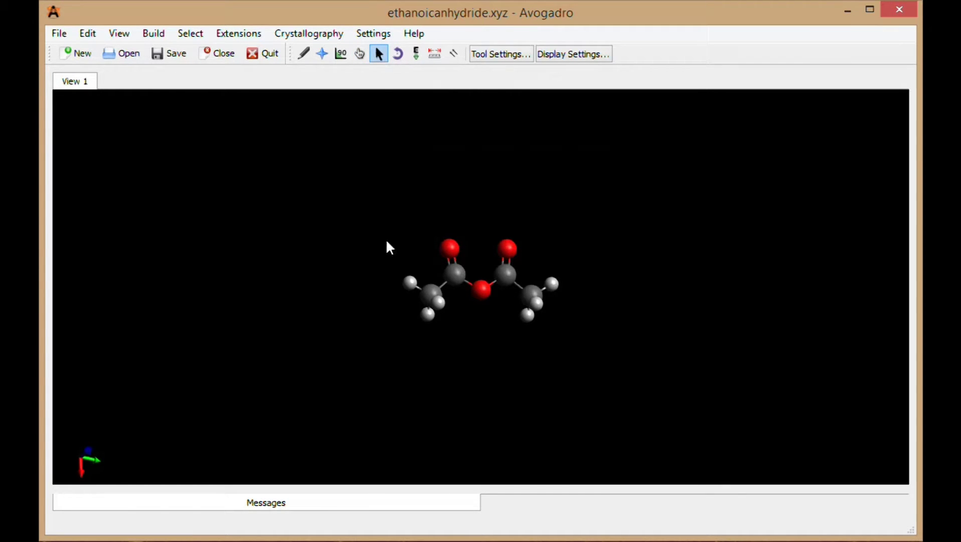
{"action": "left_click_drag", "start_coordinate": [367, 216], "coordinate": [452, 324]}
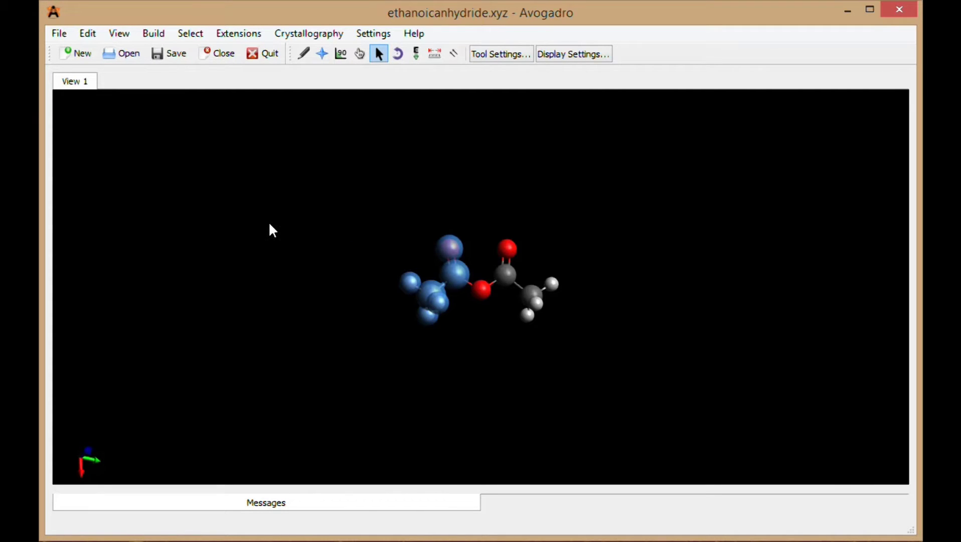
{"action": "key", "text": "Delete"}
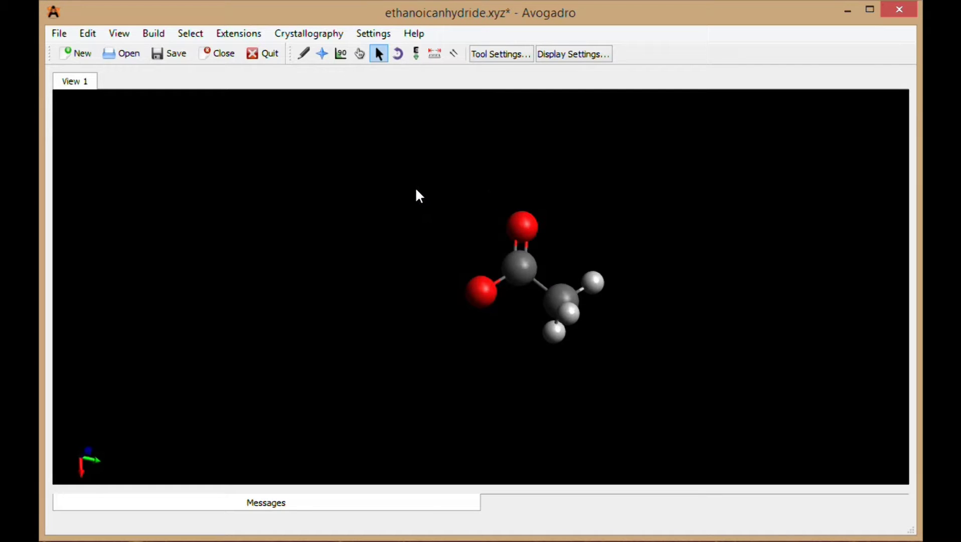
{"action": "left_click_drag", "start_coordinate": [416, 192], "coordinate": [670, 381]}
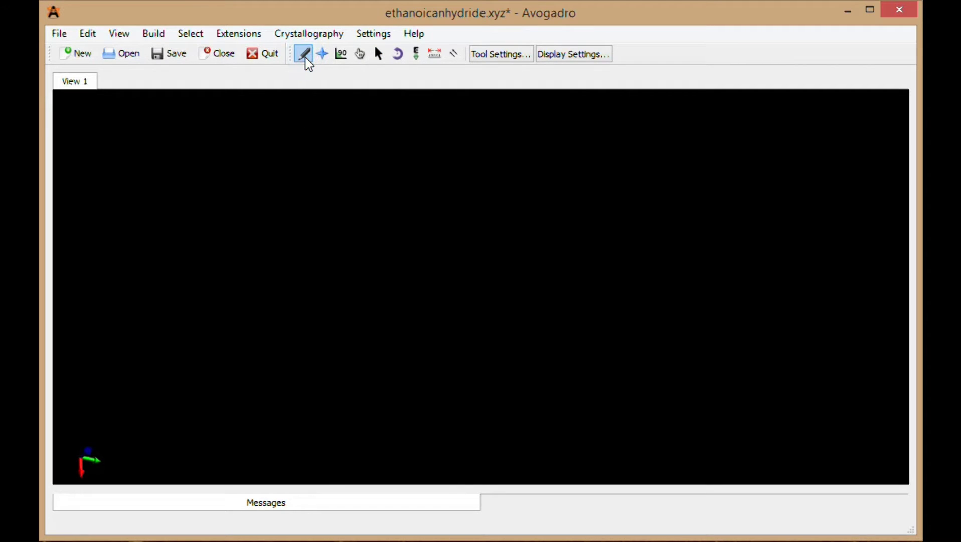
Turn off Adjust Hydrogens in the Draw settings and draw a bare three-carbon chain.
{"action": "left_click", "coordinate": [507, 54]}
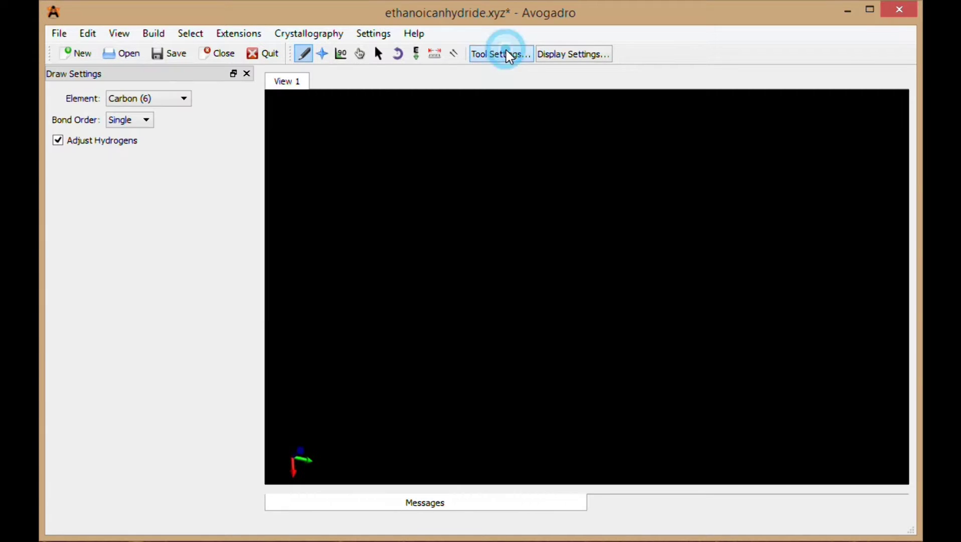
{"action": "left_click", "coordinate": [58, 141]}
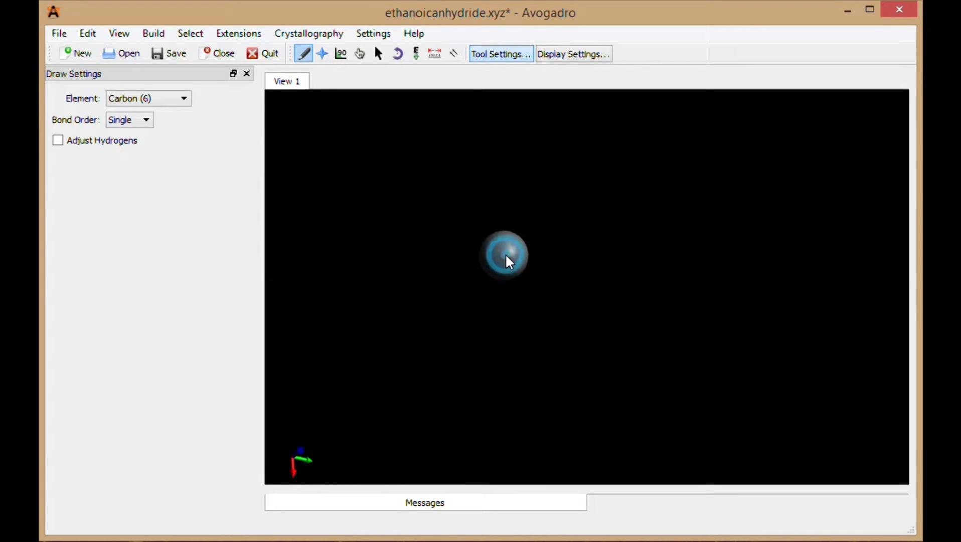
{"action": "mouse_move", "coordinate": [505, 253]}
{"action": "left_mouse_down"}
{"action": "mouse_move", "coordinate": [535, 249]}
{"action": "mouse_move", "coordinate": [601, 269]}
{"action": "left_mouse_up"}
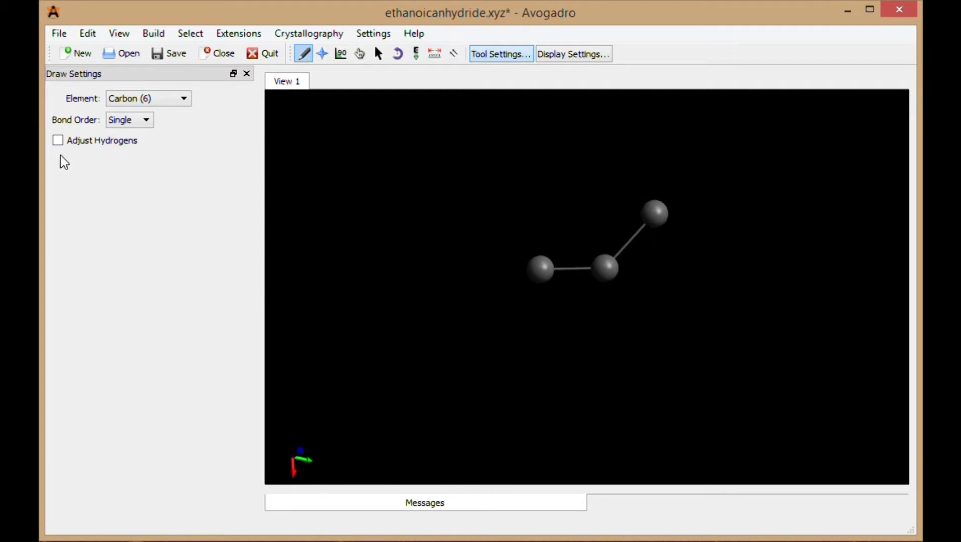
Re-enable Adjust Hydrogens and build a hydrogenated propane left of the bare chain.
{"action": "left_click", "coordinate": [55, 141]}
{"action": "left_click", "coordinate": [398, 210]}
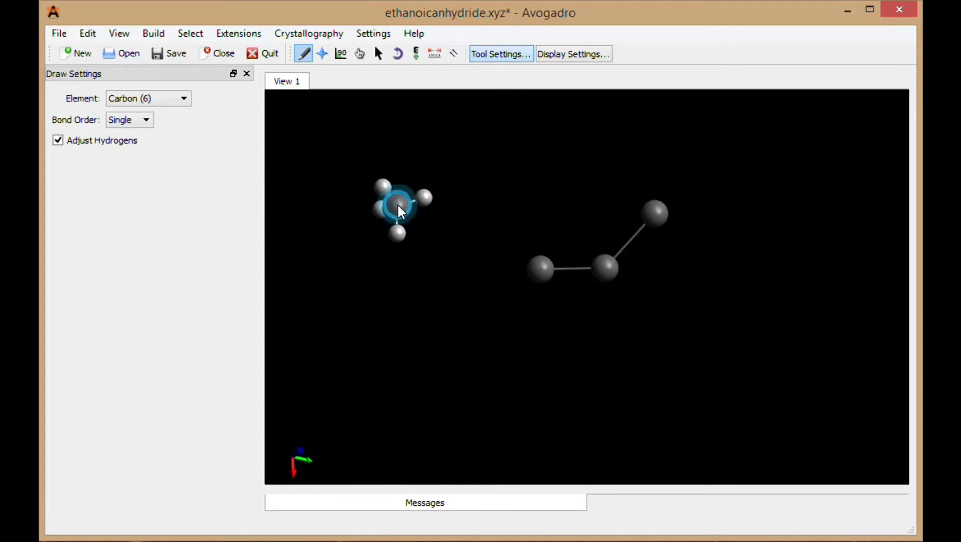
{"action": "mouse_move", "coordinate": [398, 204]}
{"action": "right_mouse_down"}
{"action": "mouse_move", "coordinate": [378, 233]}
{"action": "mouse_move", "coordinate": [466, 243]}
{"action": "mouse_move", "coordinate": [529, 279]}
{"action": "right_mouse_up"}
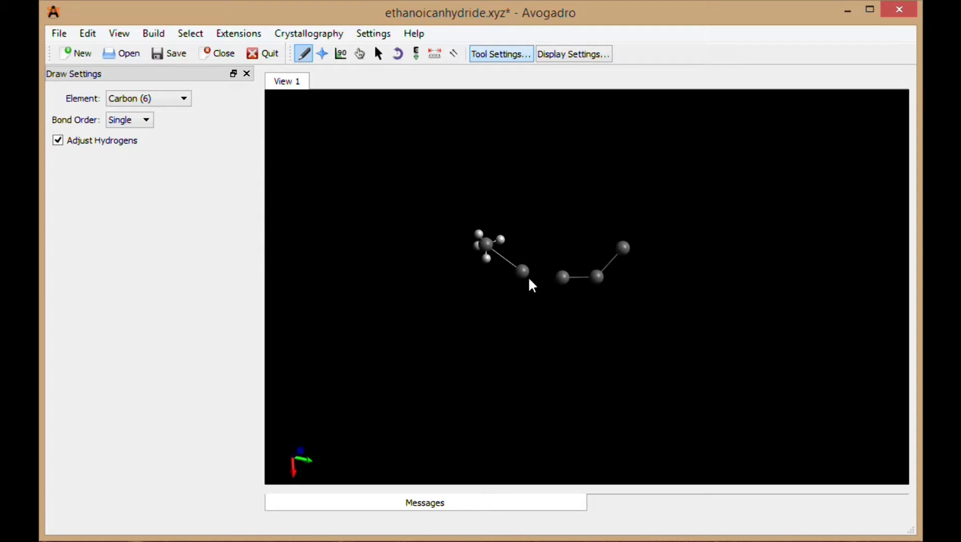
{"action": "left_click_drag", "start_coordinate": [474, 273], "coordinate": [470, 267]}
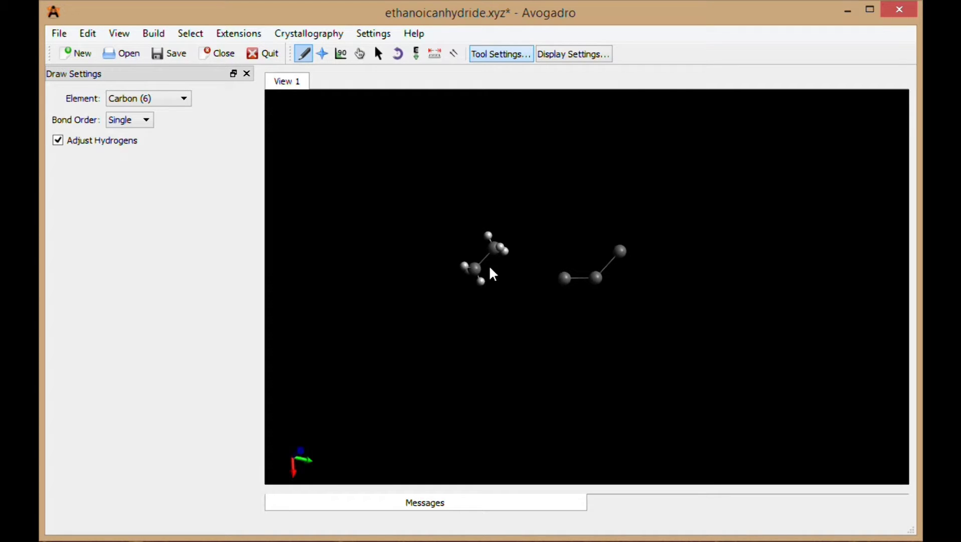
{"action": "scroll", "coordinate": [489, 264], "scroll_direction": "up", "scroll_amount": 5}
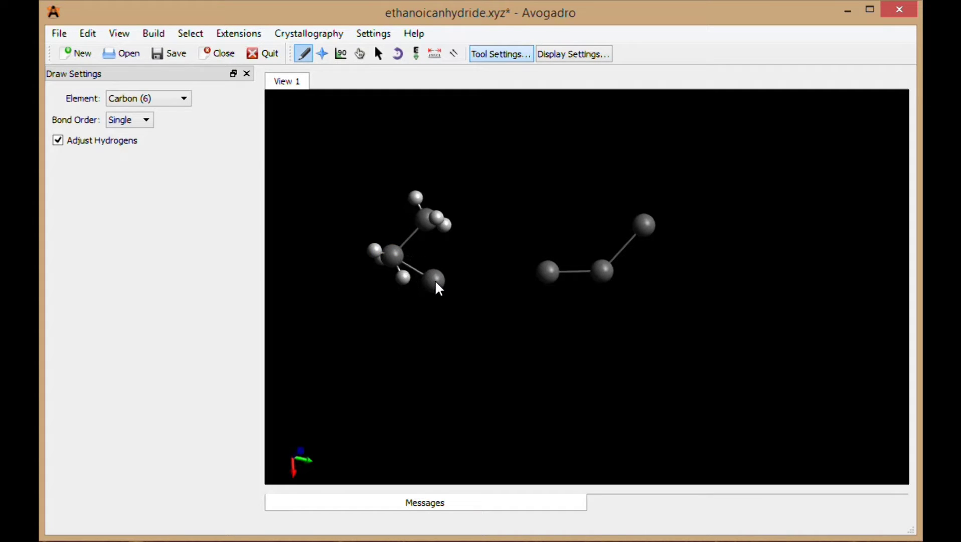
{"action": "left_click_drag", "start_coordinate": [435, 280], "coordinate": [435, 280]}
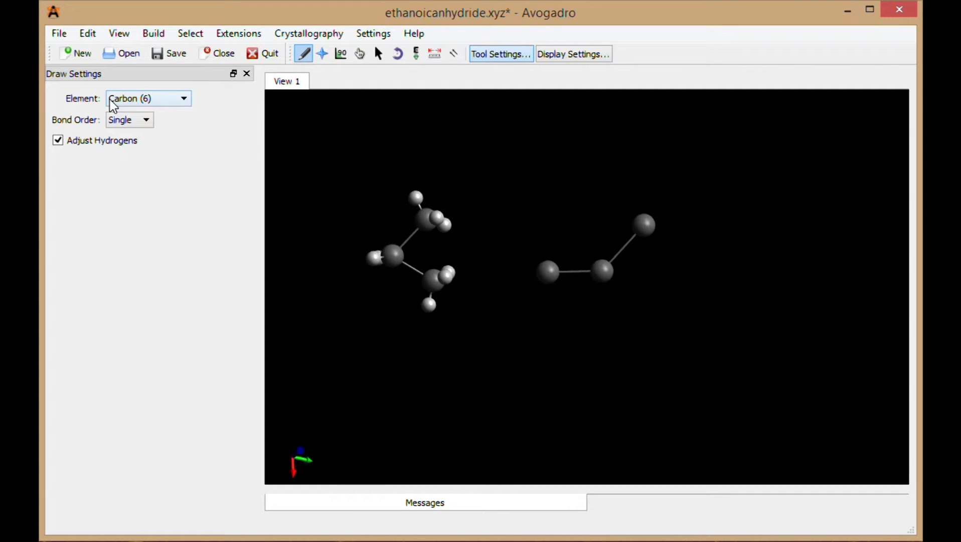
Add hydrogens to the bare right-hand carbon chain with Build > Add Hydrogens.
{"action": "left_click", "coordinate": [161, 36]}
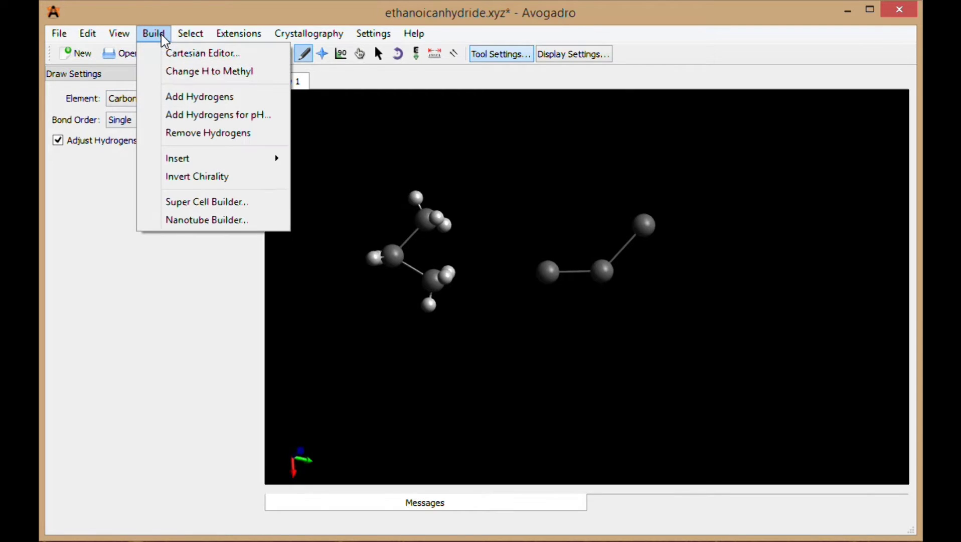
{"action": "left_click", "coordinate": [186, 99]}
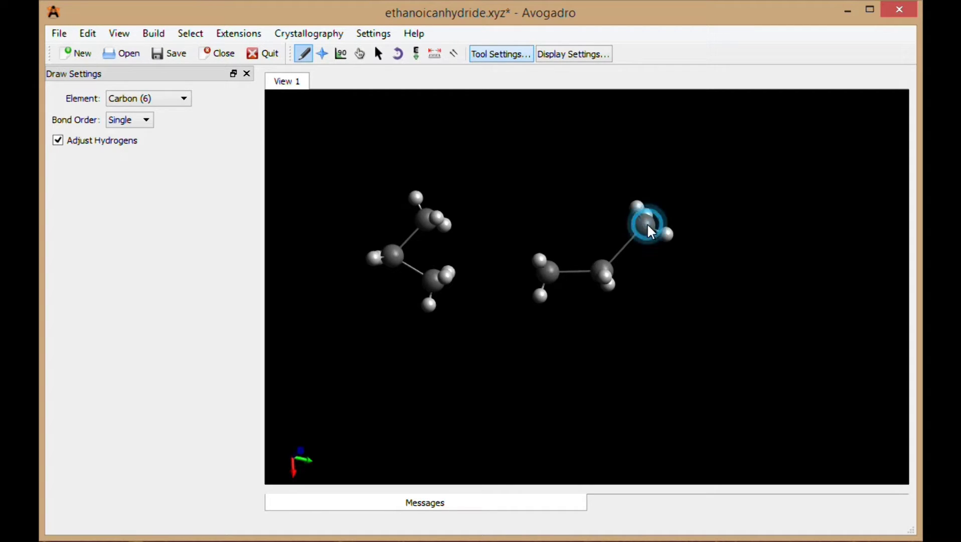
Extend the right chain to four carbons and make both end C–C bonds double.
{"action": "left_click_drag", "start_coordinate": [693, 225], "coordinate": [702, 224]}
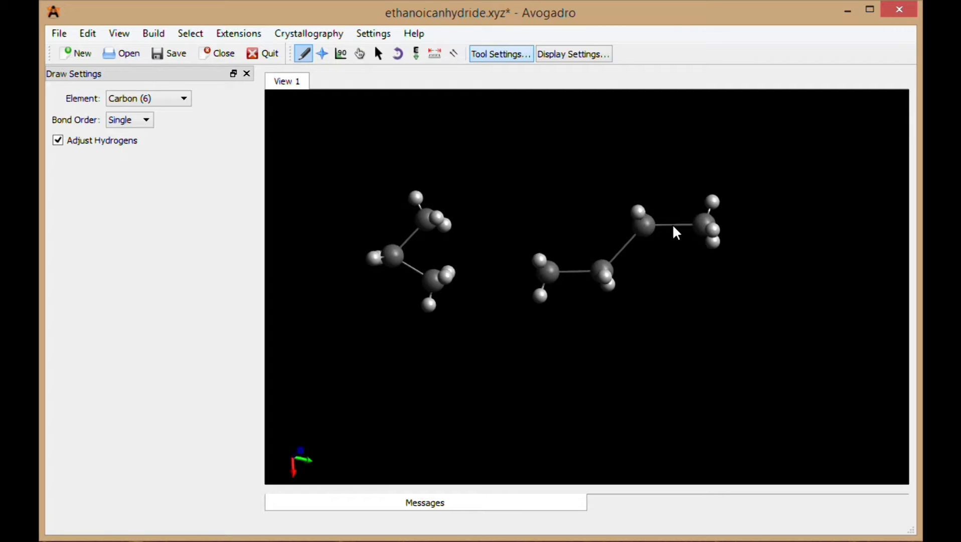
{"action": "scroll", "coordinate": [673, 226], "scroll_direction": "up", "scroll_amount": 2}
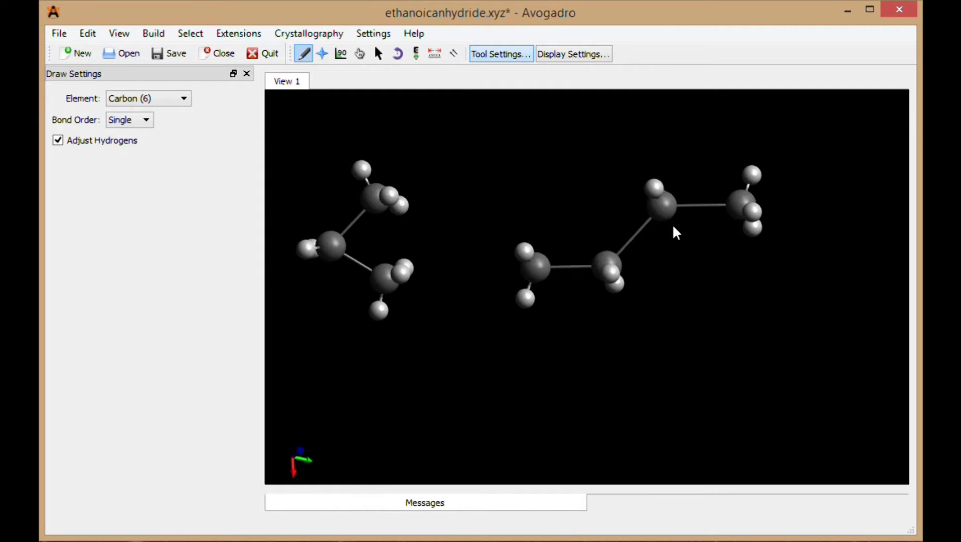
{"action": "left_click", "coordinate": [701, 204]}
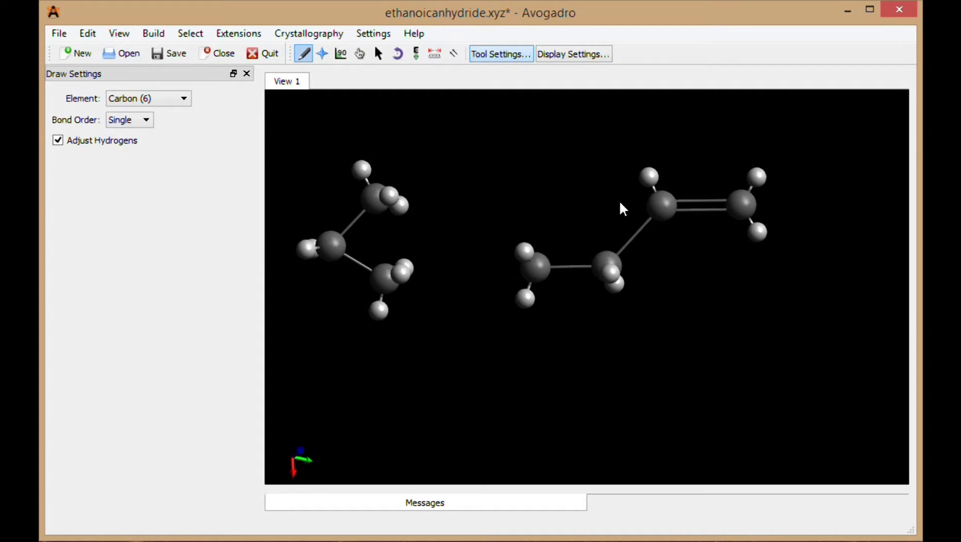
{"action": "left_click", "coordinate": [572, 267]}
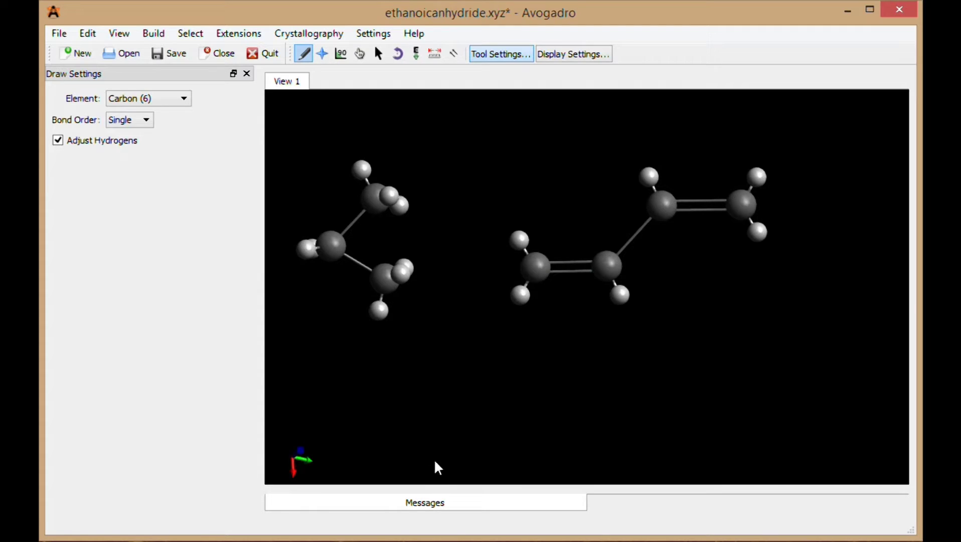
Draw an ethane below the others and raise its bond to a triple bond.
{"action": "left_click_drag", "start_coordinate": [425, 398], "coordinate": [498, 398]}
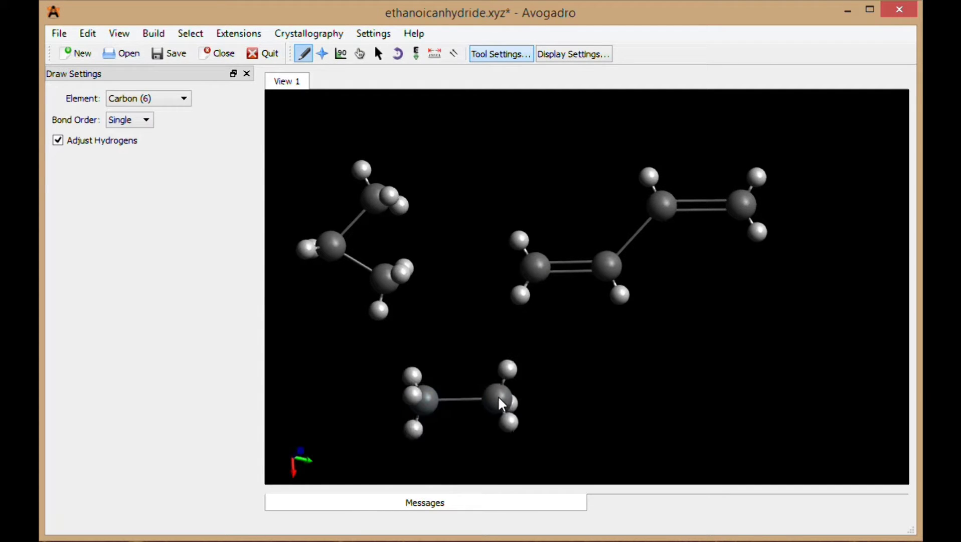
{"action": "left_click", "coordinate": [462, 399]}
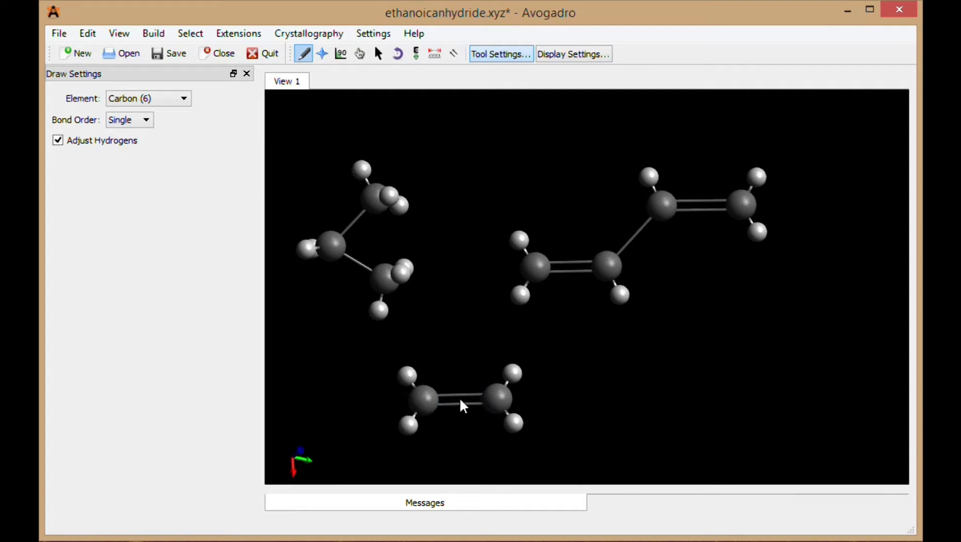
{"action": "left_click", "coordinate": [459, 398]}
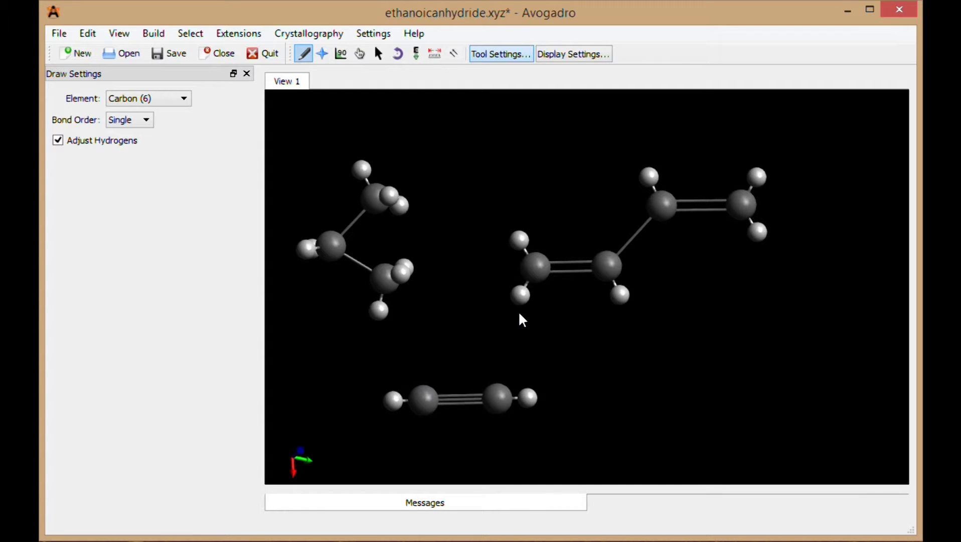
Switch the drawing element to Oxygen (8) for placing a water molecule.
{"action": "left_click", "coordinate": [184, 100]}
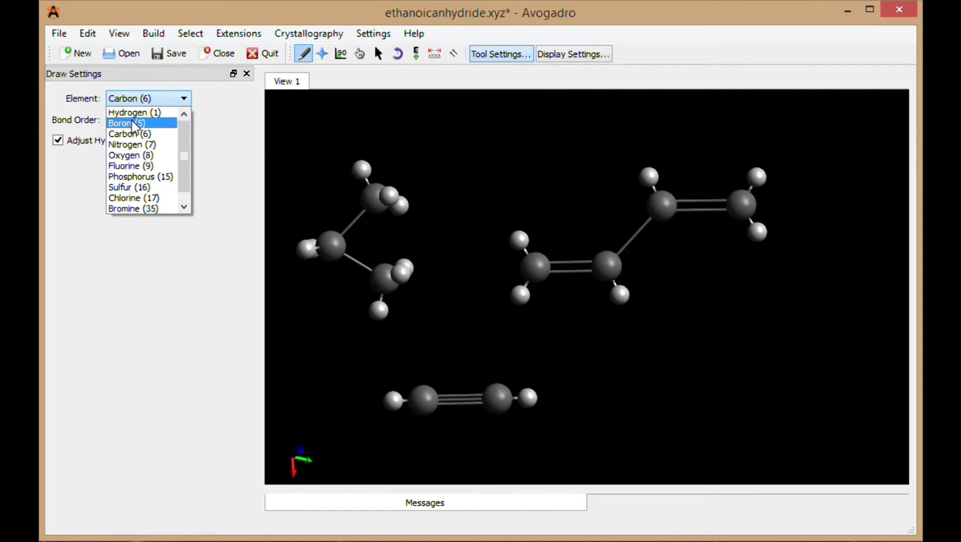
{"action": "left_click", "coordinate": [133, 155]}
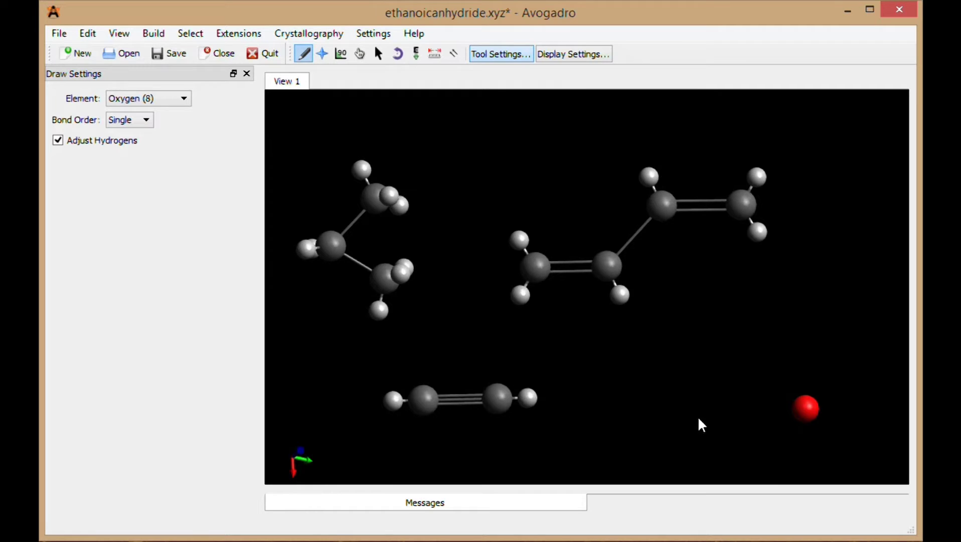
{"action": "left_click", "coordinate": [152, 33]}
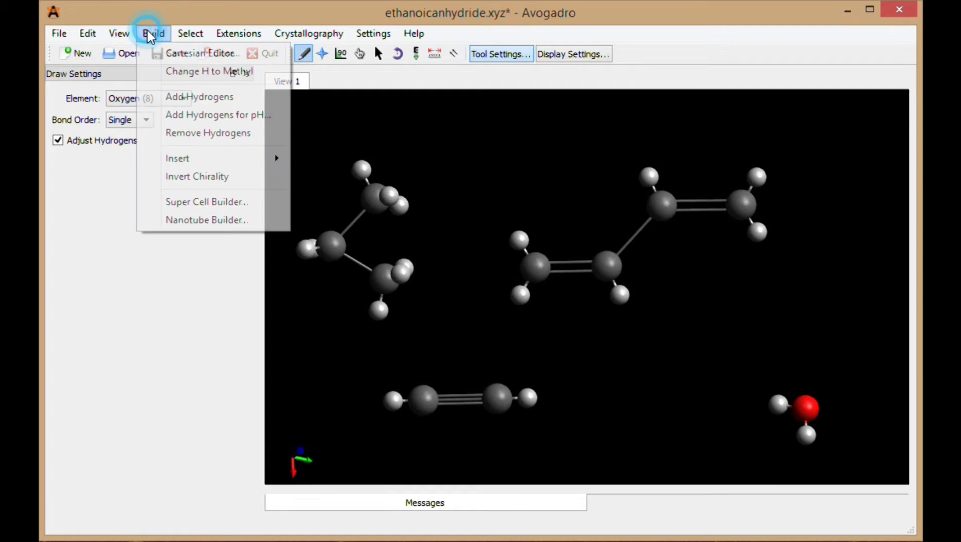
{"action": "left_click", "coordinate": [153, 33]}
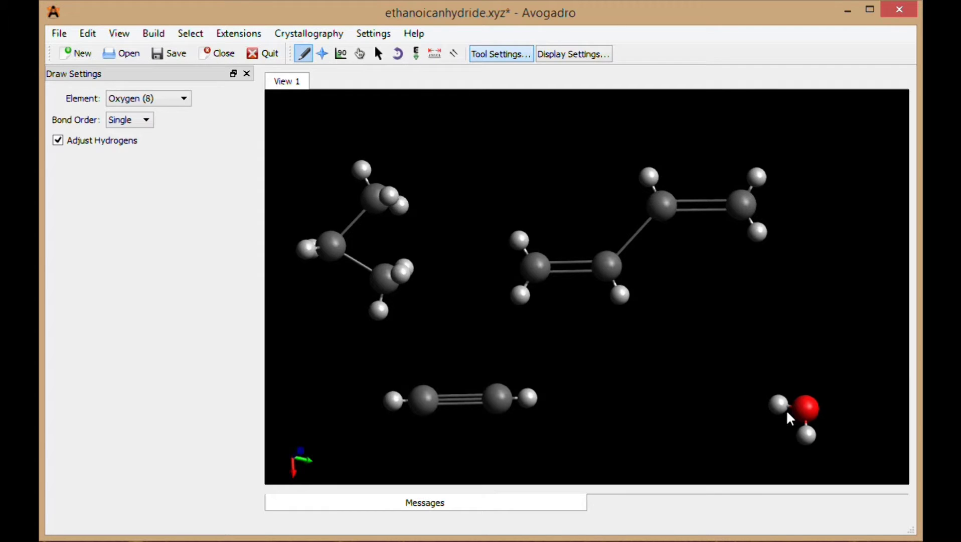
Make the left C=C bond single and add a C=O carbonyl on the chain's second carbon.
{"action": "left_click", "coordinate": [573, 268]}
{"action": "left_click", "coordinate": [574, 267]}
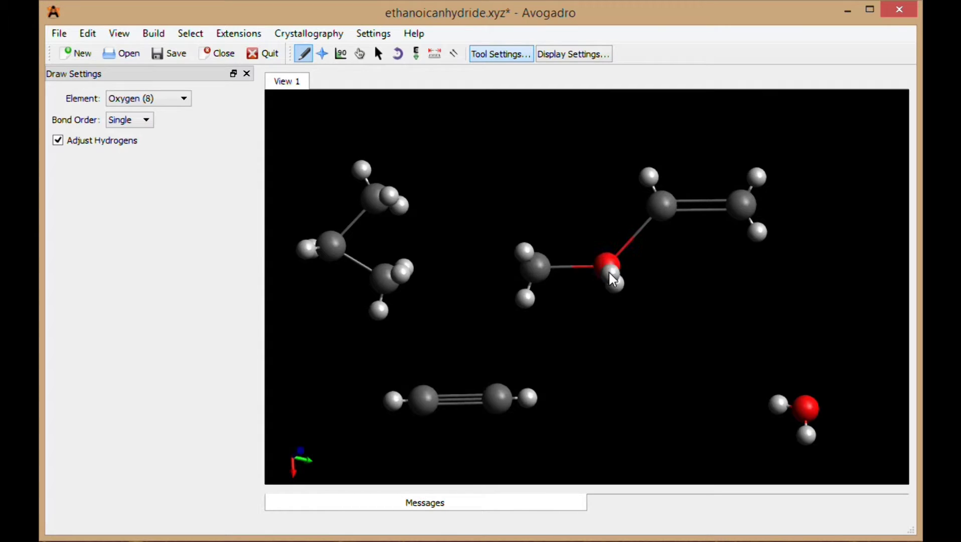
{"action": "left_click_drag", "start_coordinate": [626, 296], "coordinate": [635, 317]}
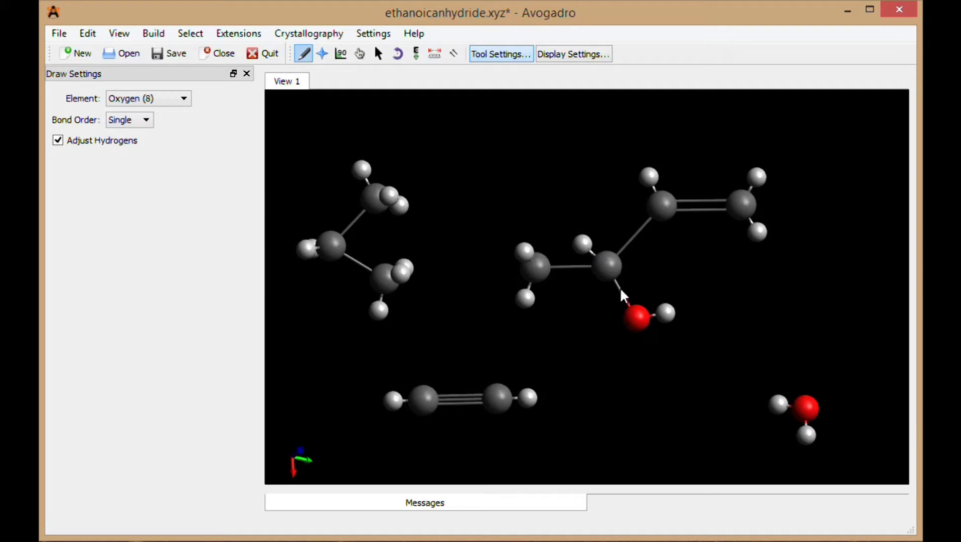
{"action": "left_click", "coordinate": [624, 297]}
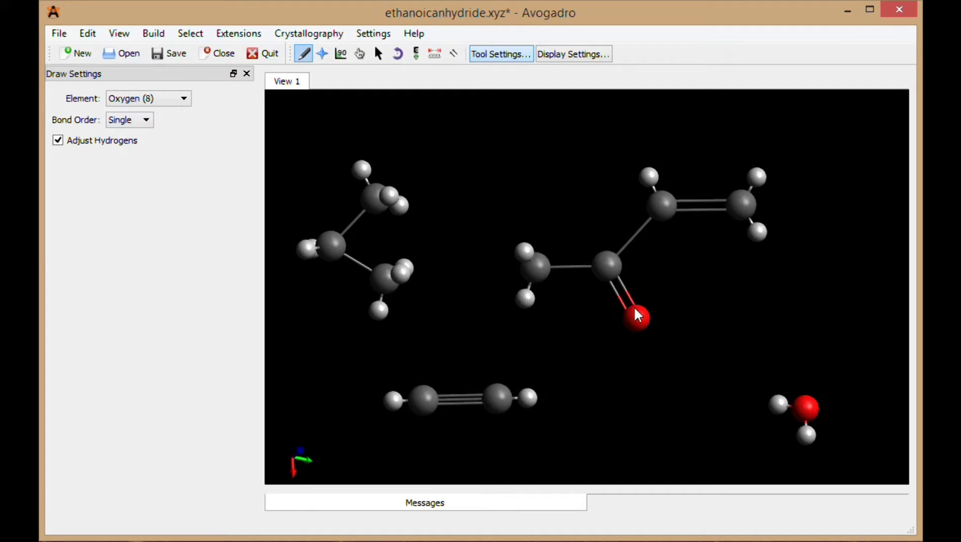
{"action": "left_click", "coordinate": [140, 103]}
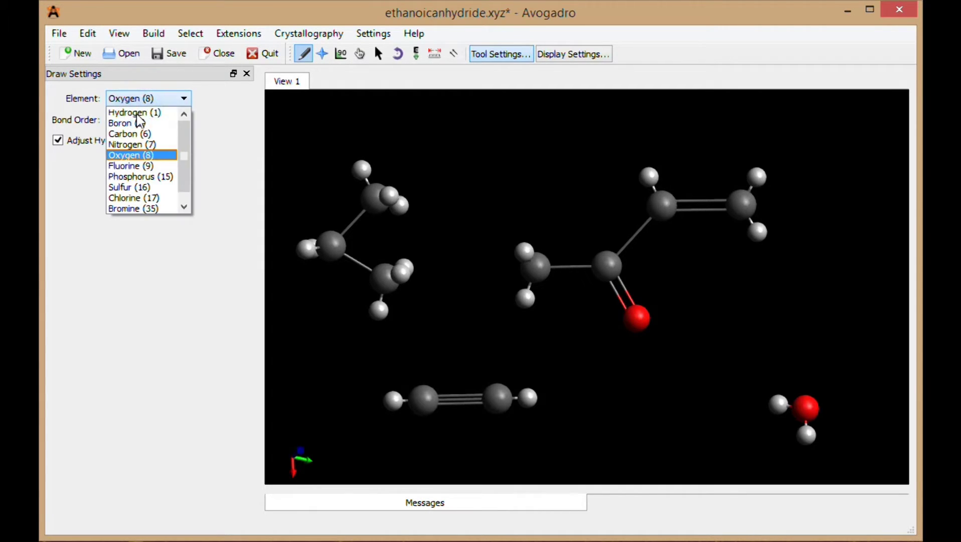
Replace the terminal methyl carbon with Nitrogen (7), keeping the bond order Single.
{"action": "left_click", "coordinate": [130, 144]}
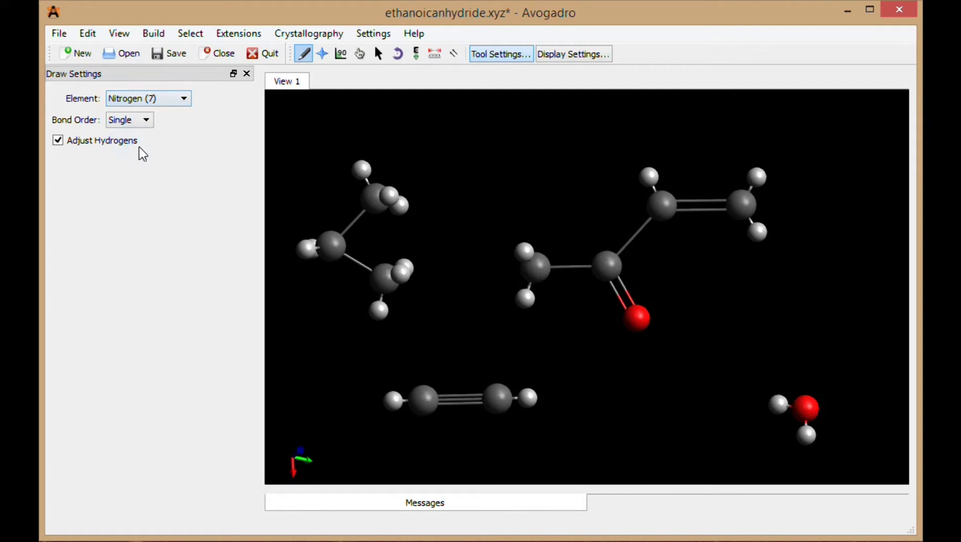
{"action": "left_click", "coordinate": [543, 274]}
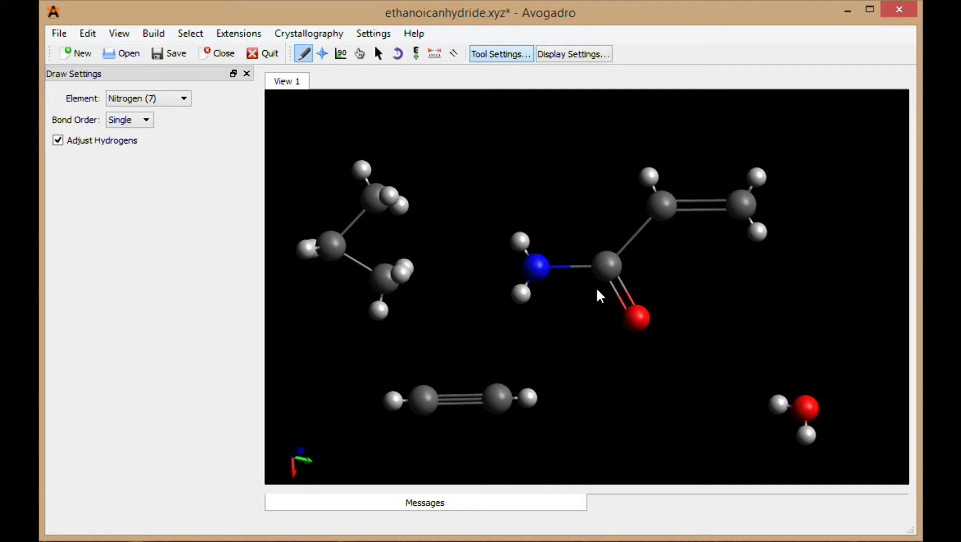
{"action": "left_click", "coordinate": [129, 121]}
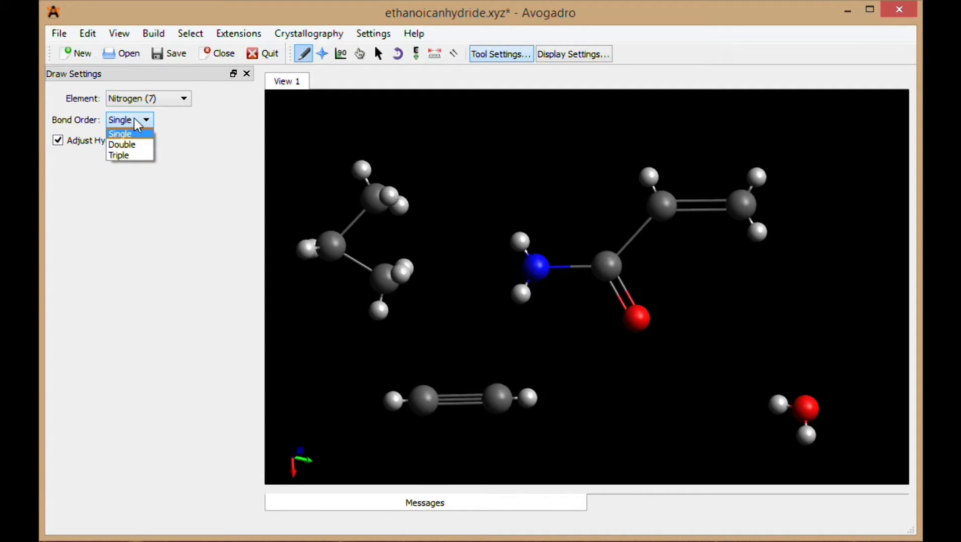
{"action": "left_click", "coordinate": [135, 120]}
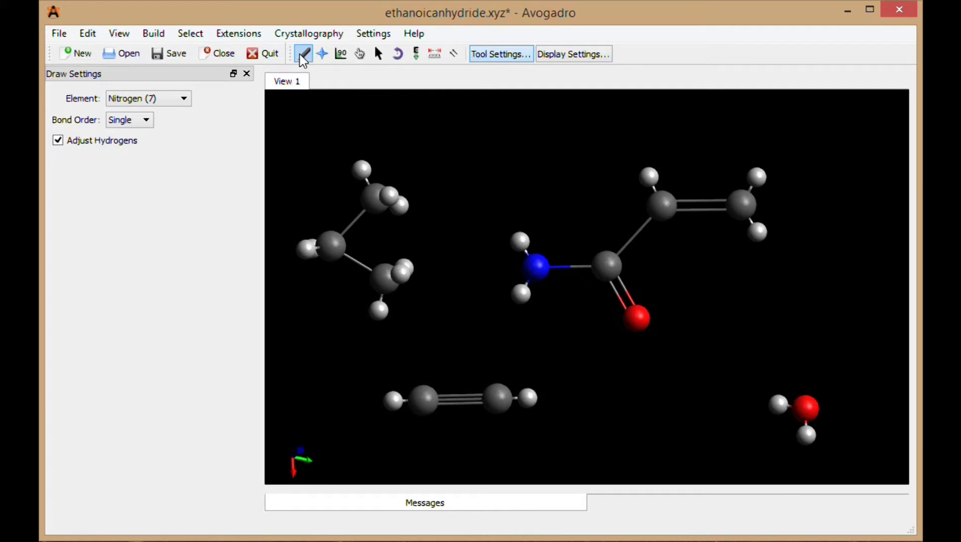
Switch back to Carbon (6) and bond propane's end carbons into a cyclopropane ring.
{"action": "left_click", "coordinate": [111, 99]}
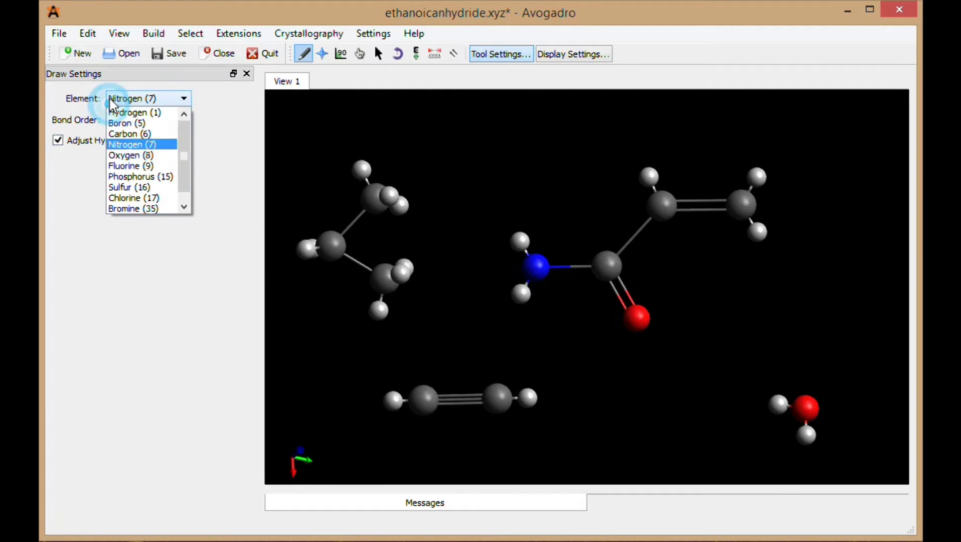
{"action": "left_click", "coordinate": [131, 134]}
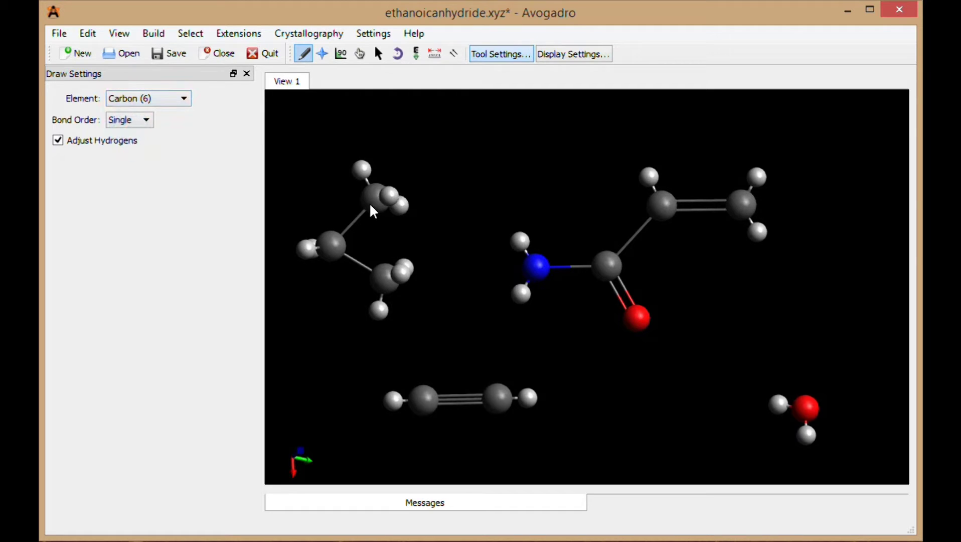
{"action": "left_click_drag", "start_coordinate": [372, 218], "coordinate": [380, 273]}
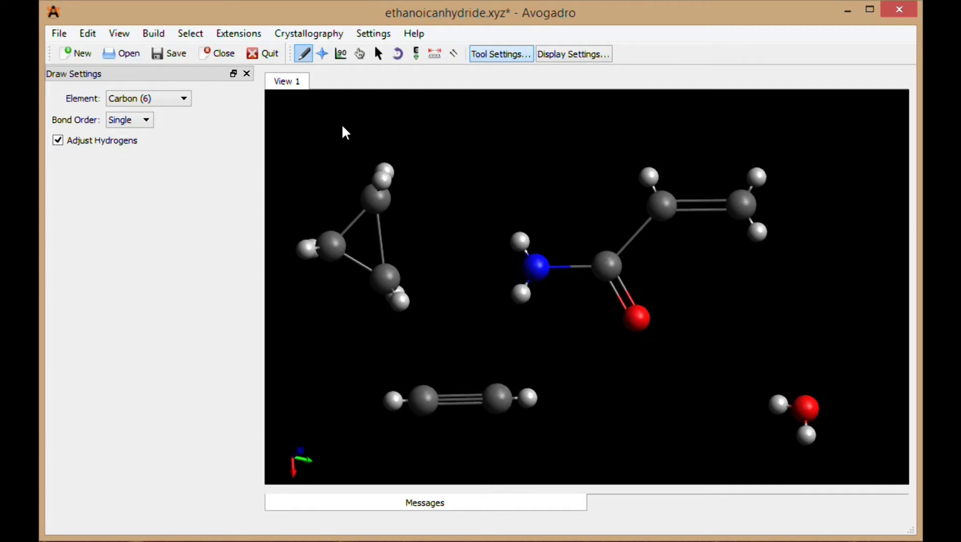
{"action": "left_click", "coordinate": [237, 36]}
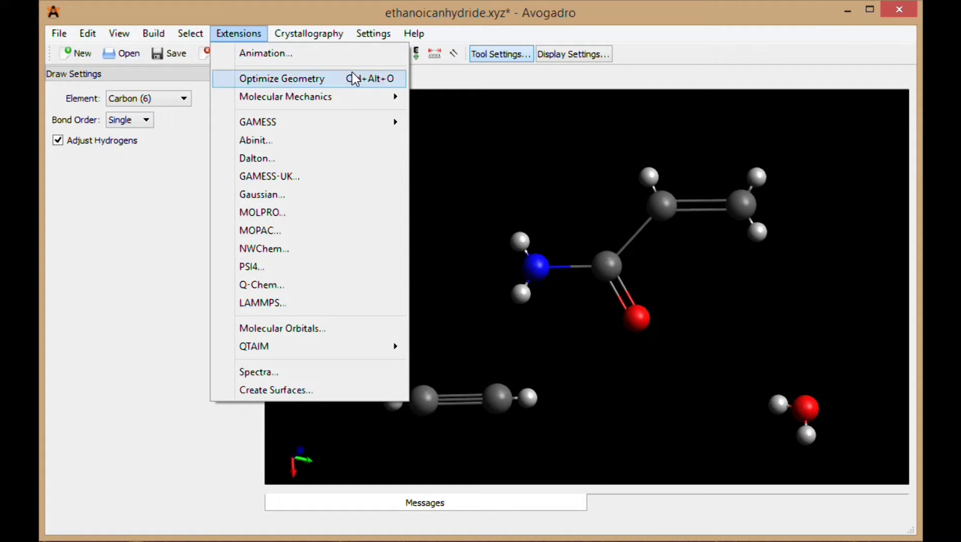
Optimize the geometry of all four molecules, then rotate and zoom the view.
{"action": "left_click", "coordinate": [348, 89]}
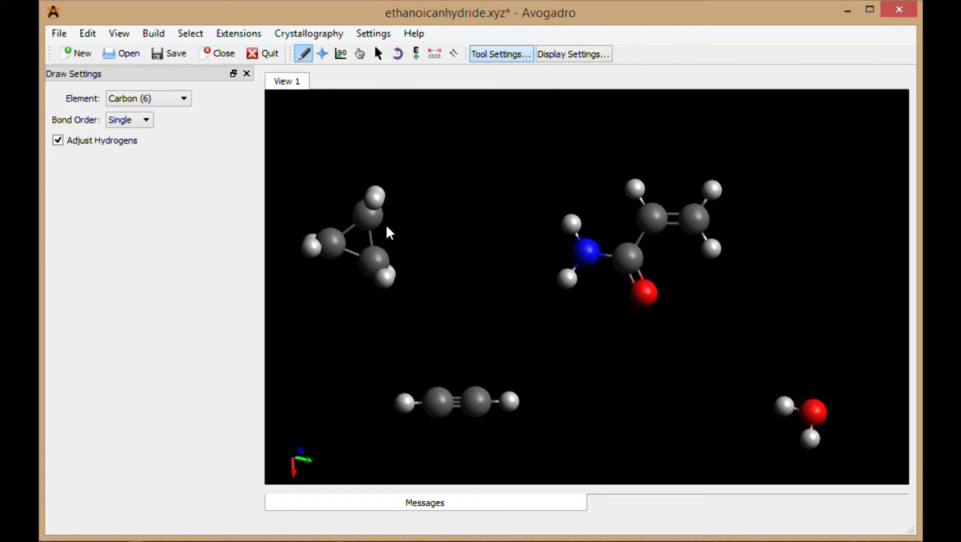
{"action": "left_click", "coordinate": [322, 53]}
{"action": "left_click_drag", "start_coordinate": [507, 162], "coordinate": [468, 161]}
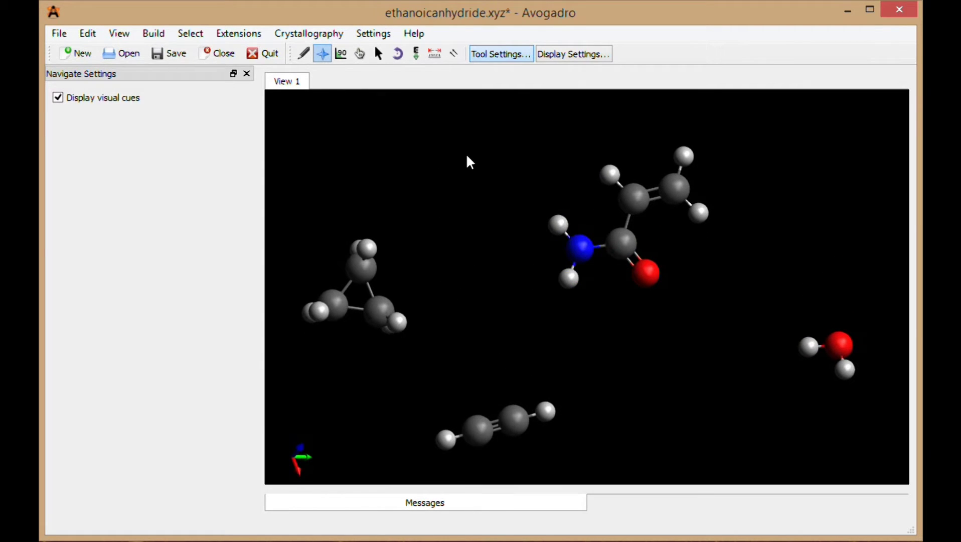
{"action": "middle_click_drag", "start_coordinate": [516, 236], "coordinate": [505, 261]}
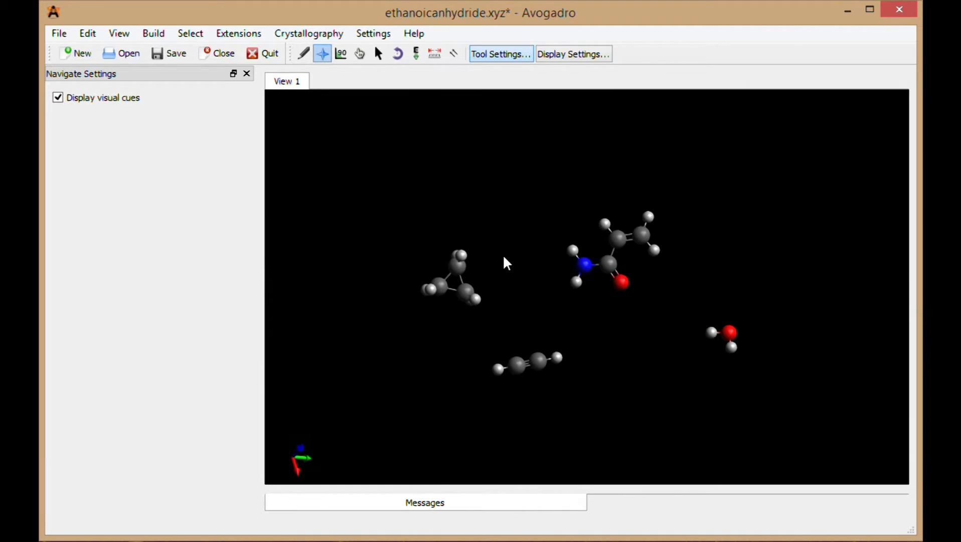
{"action": "middle_click", "coordinate": [532, 280]}
{"action": "middle_click_drag", "start_coordinate": [532, 280], "coordinate": [504, 268]}
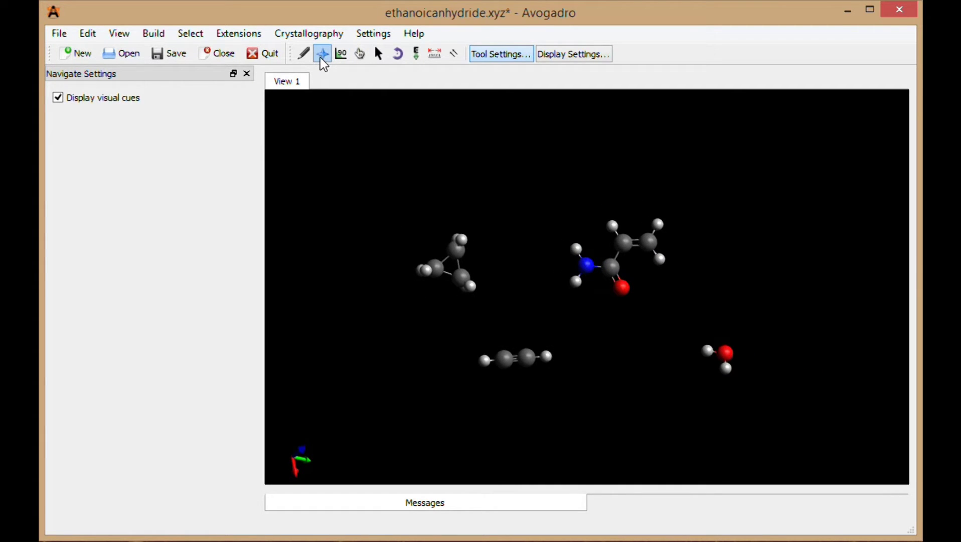
{"action": "scroll", "coordinate": [517, 276], "scroll_direction": "up", "scroll_amount": 2}
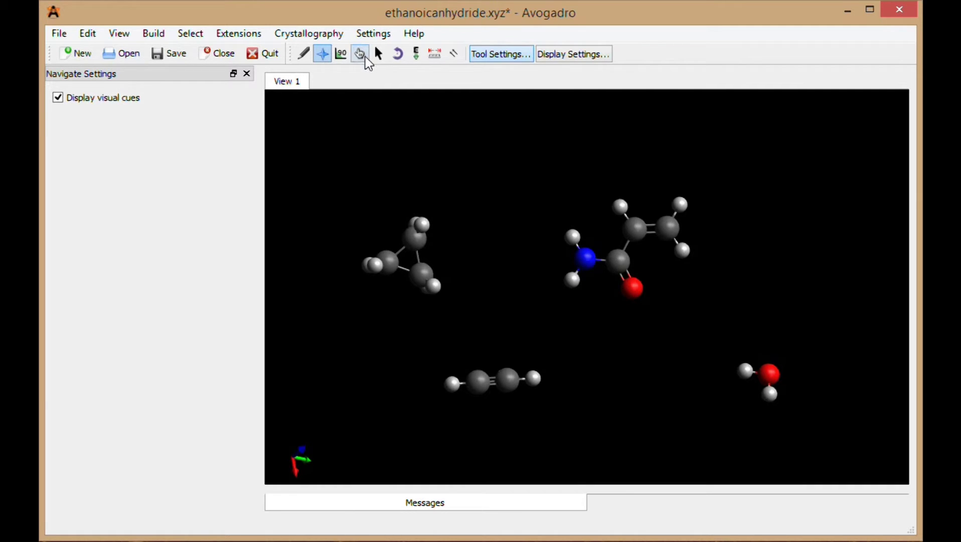
{"action": "left_click_drag", "start_coordinate": [396, 181], "coordinate": [378, 285]}
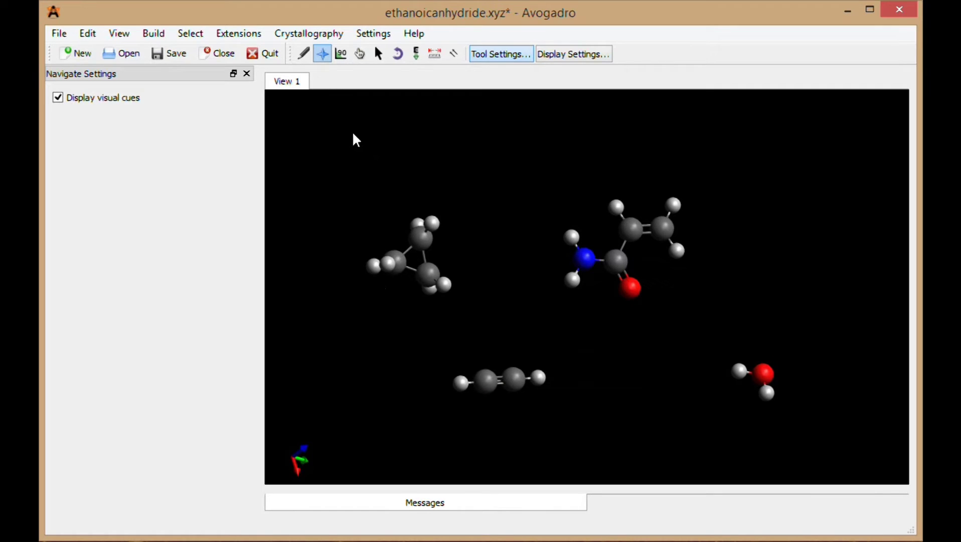
{"action": "left_click", "coordinate": [377, 54]}
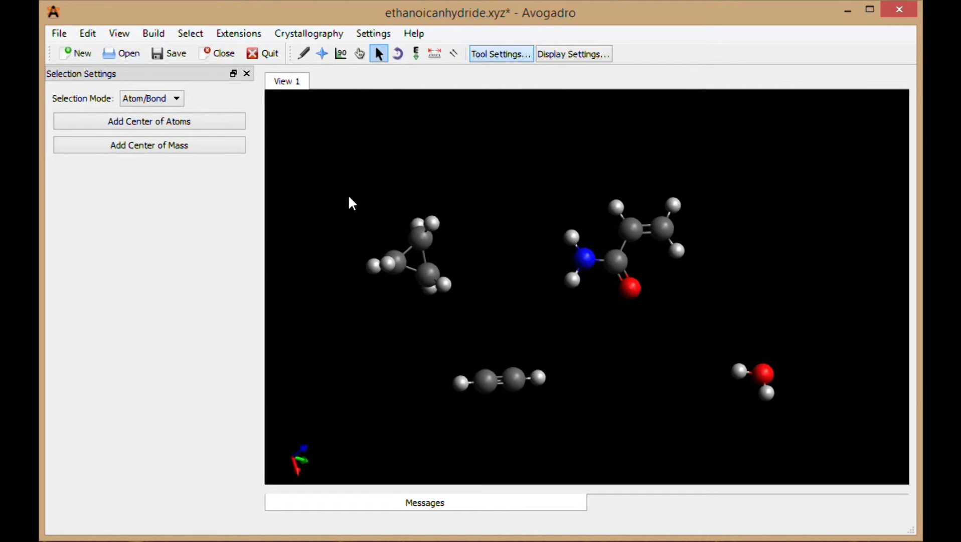
Move the whole left cyclopropane molecule down and to the right.
{"action": "left_click_drag", "start_coordinate": [348, 196], "coordinate": [489, 333]}
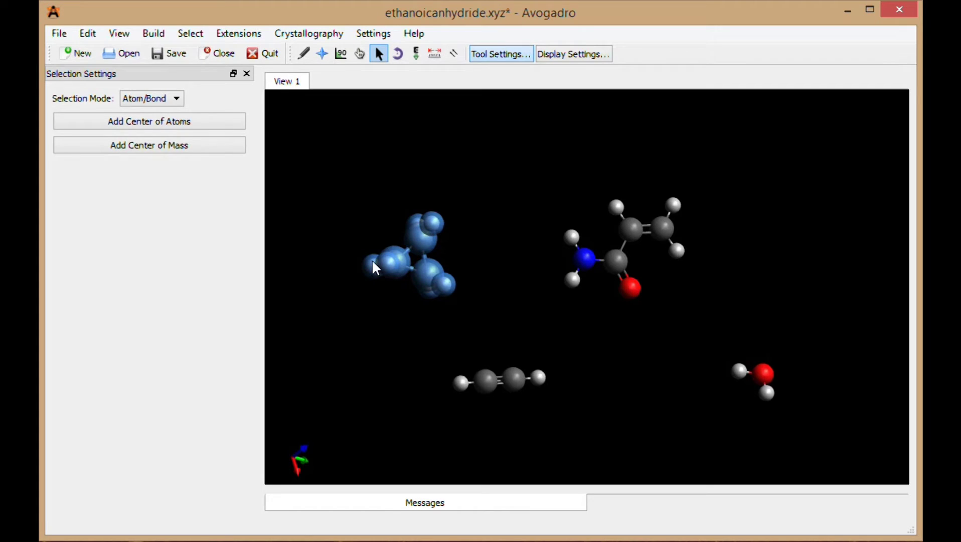
{"action": "scroll", "coordinate": [391, 264], "scroll_direction": "up", "scroll_amount": 3}
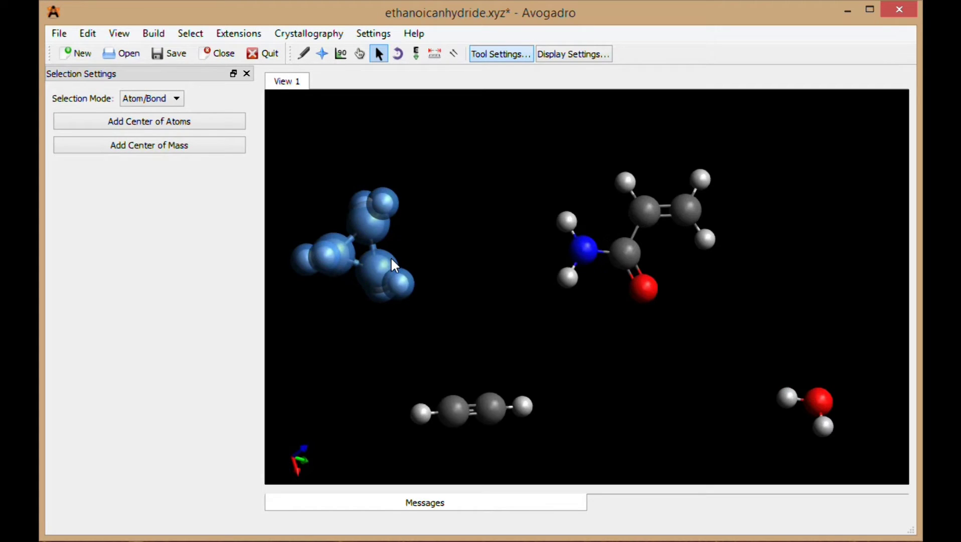
{"action": "left_click", "coordinate": [359, 56]}
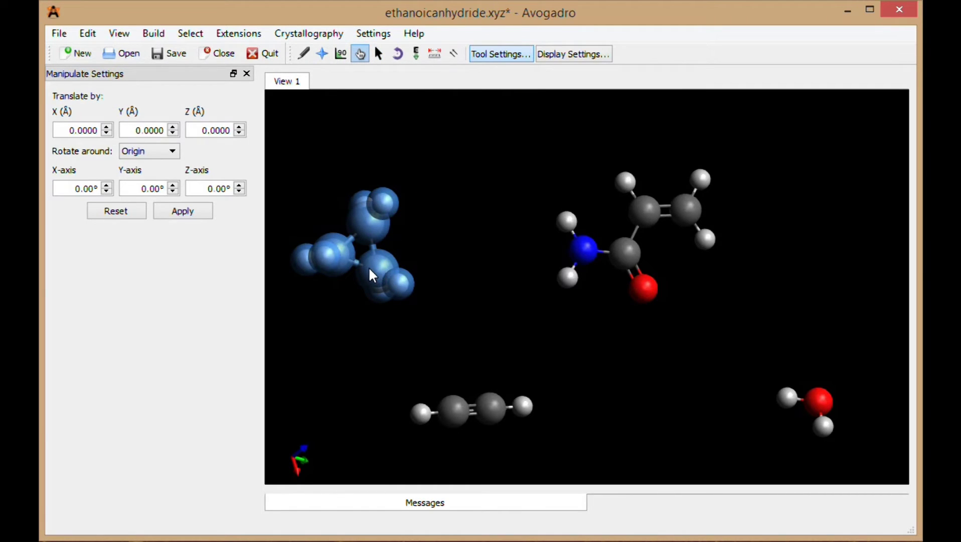
{"action": "left_click_drag", "start_coordinate": [368, 267], "coordinate": [345, 212]}
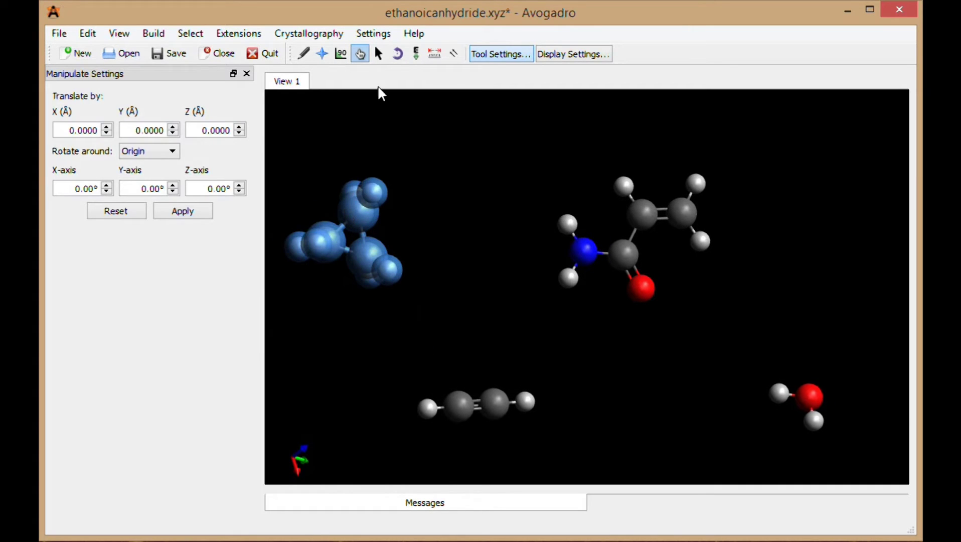
Select the lower carbon with its two hydrogens and pull them slightly down-right.
{"action": "left_click", "coordinate": [379, 53]}
{"action": "left_click_drag", "start_coordinate": [416, 116], "coordinate": [453, 171]}
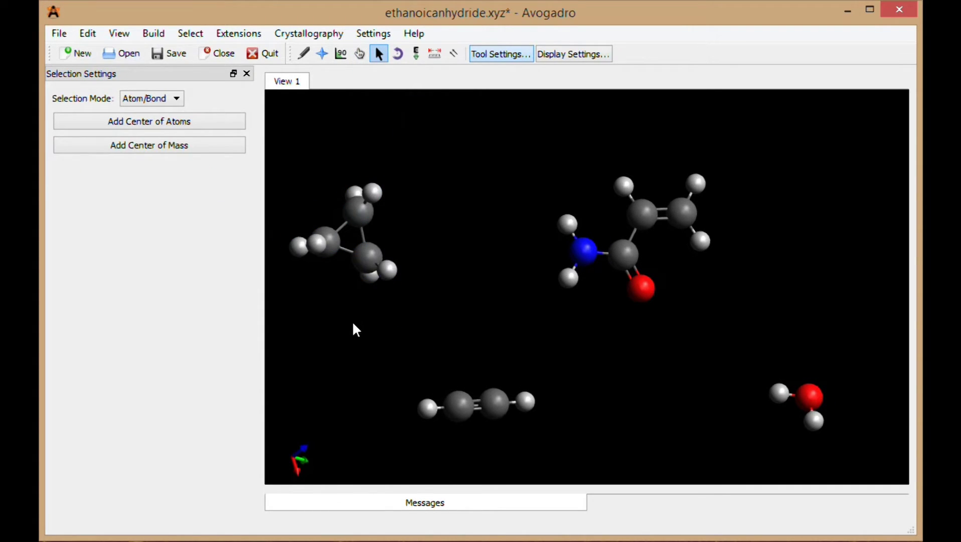
{"action": "left_click_drag", "start_coordinate": [365, 300], "coordinate": [402, 241]}
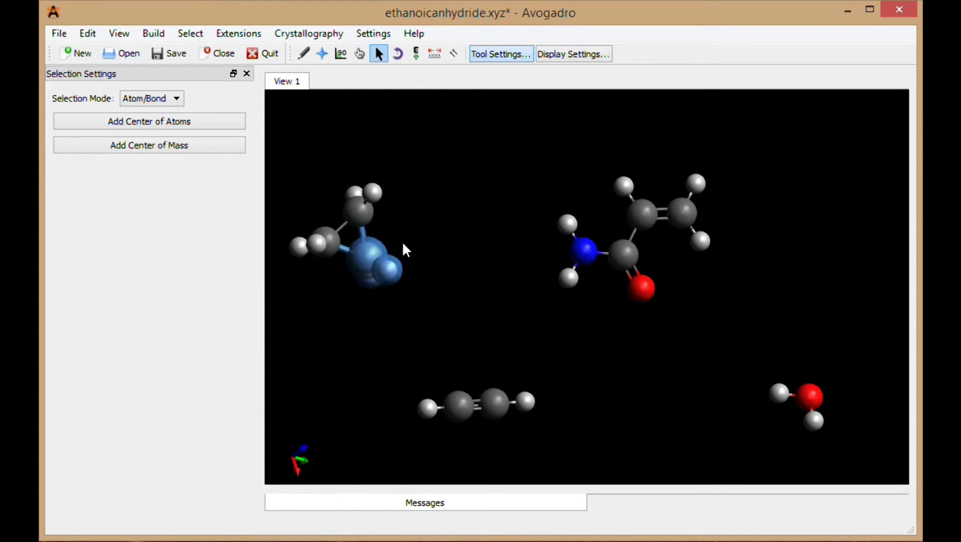
{"action": "left_click", "coordinate": [361, 54]}
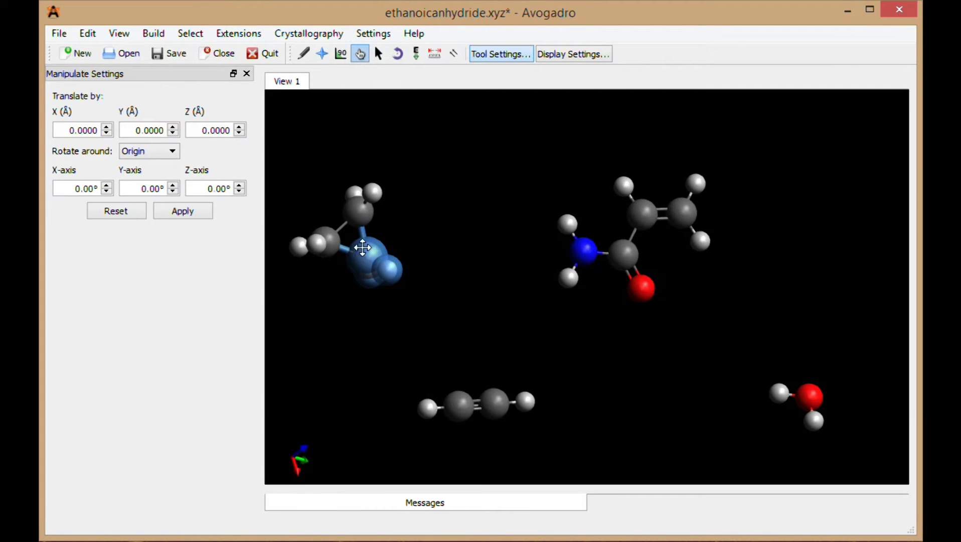
{"action": "left_click_drag", "start_coordinate": [363, 247], "coordinate": [379, 261]}
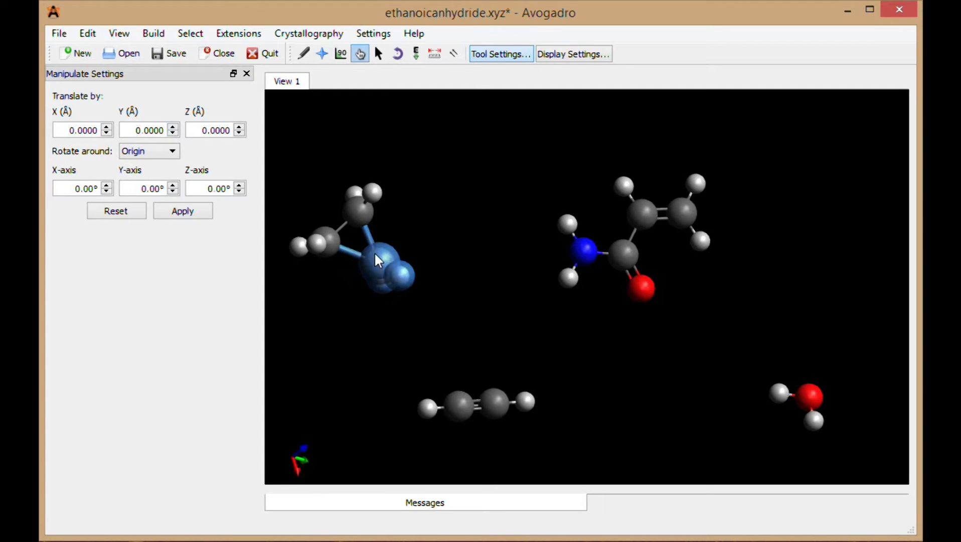
Rotate the whole left three-carbon molecule to a new orientation.
{"action": "left_click", "coordinate": [378, 54]}
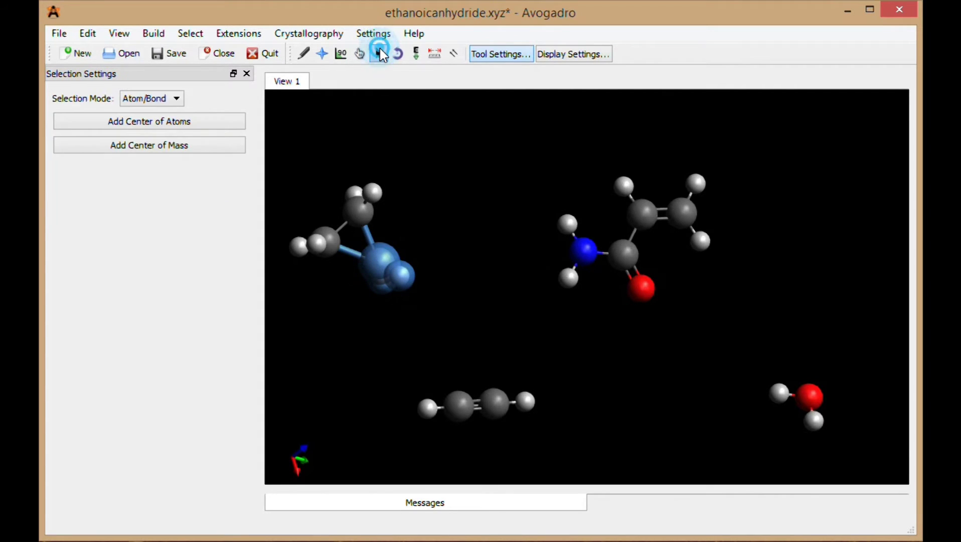
{"action": "left_click_drag", "start_coordinate": [281, 161], "coordinate": [433, 312]}
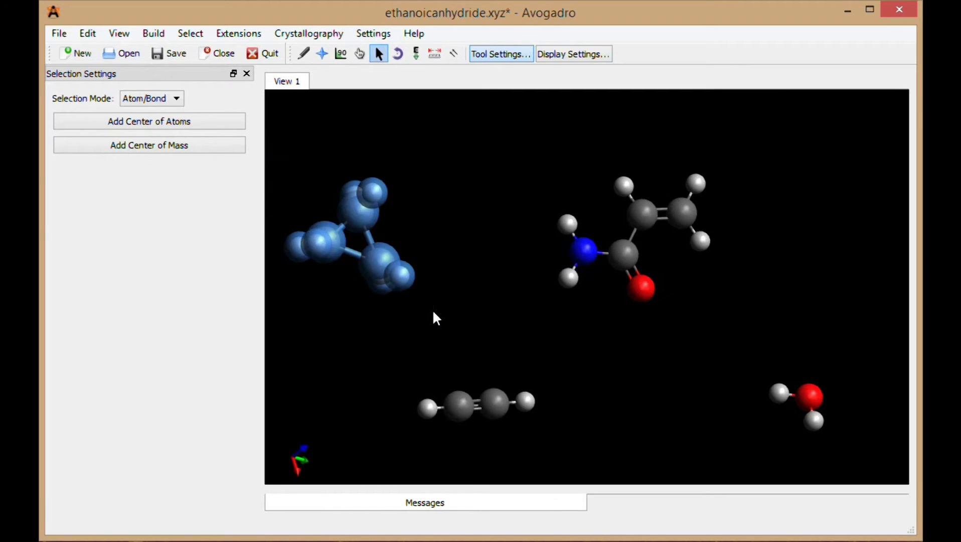
{"action": "left_click", "coordinate": [360, 54]}
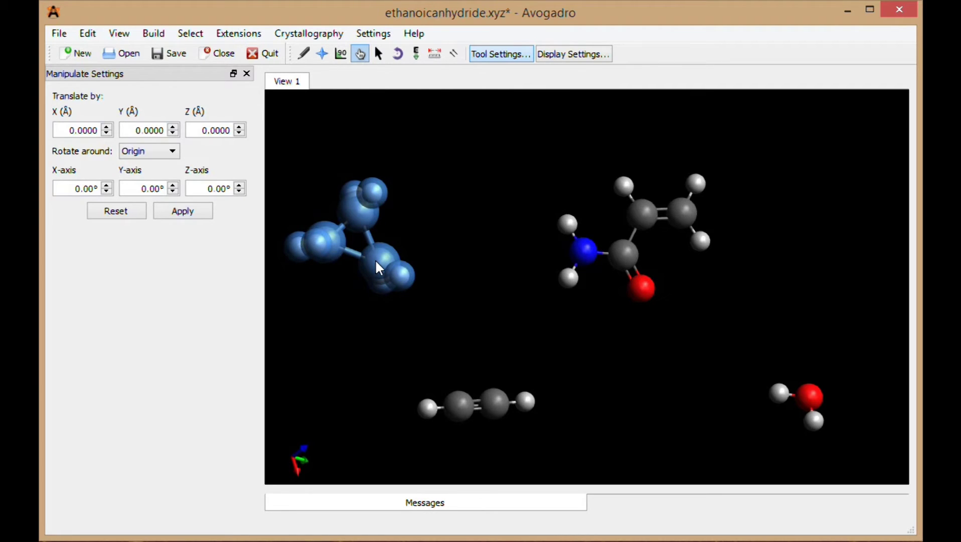
{"action": "right_click_drag", "start_coordinate": [375, 258], "coordinate": [330, 90]}
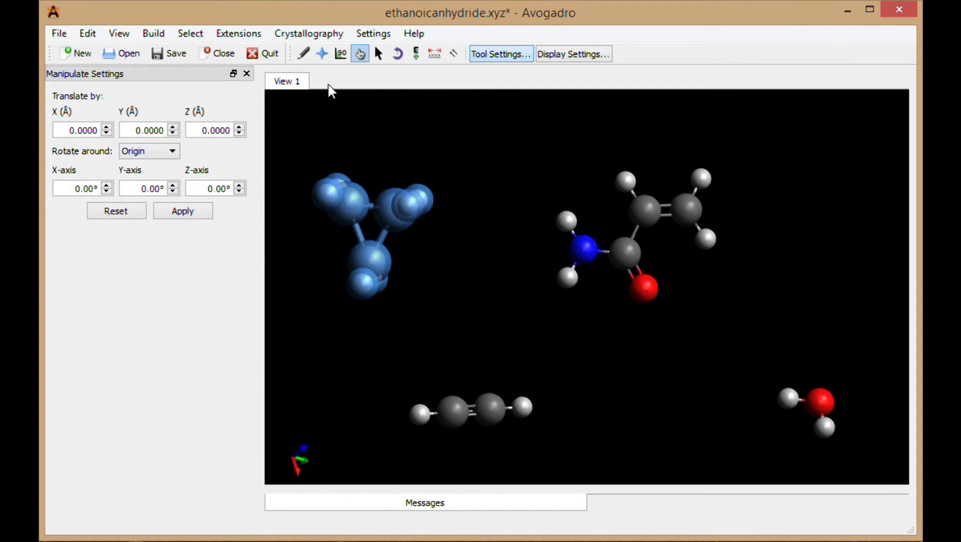
Rotate only the right-hand carbon group, then clear the selection.
{"action": "left_click", "coordinate": [376, 56]}
{"action": "left_click_drag", "start_coordinate": [382, 154], "coordinate": [434, 229]}
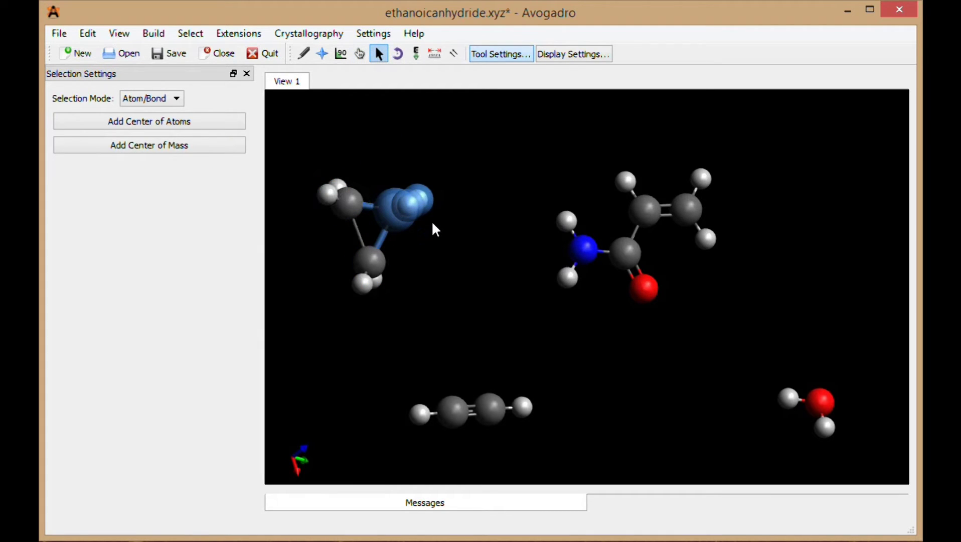
{"action": "left_click", "coordinate": [360, 53]}
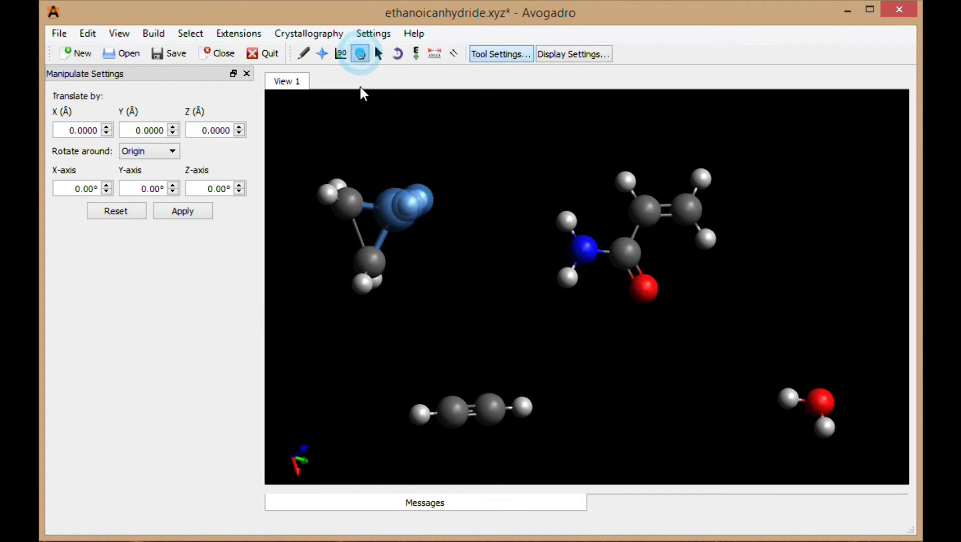
{"action": "right_click_drag", "start_coordinate": [387, 216], "coordinate": [470, 190]}
{"action": "left_click", "coordinate": [386, 52]}
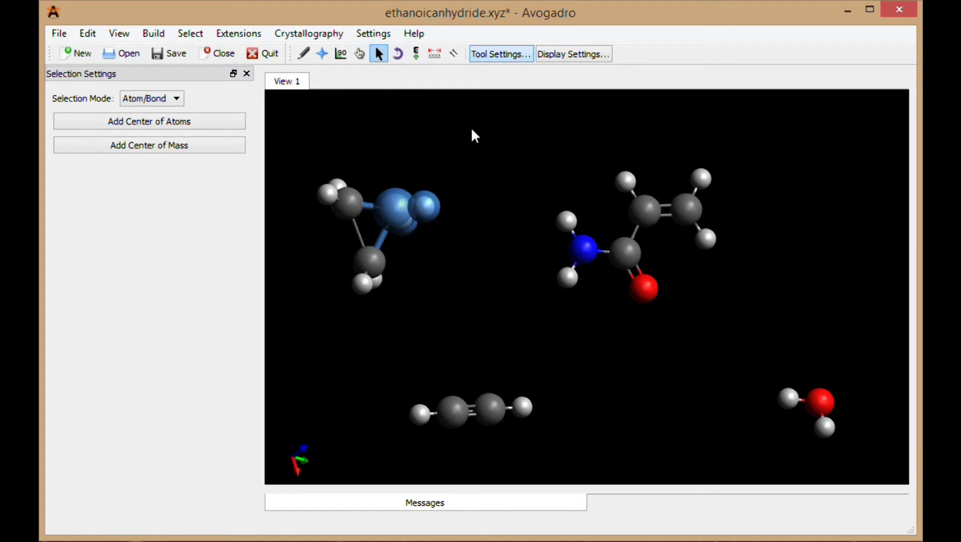
{"action": "left_click", "coordinate": [485, 167]}
Shift the amide molecule, including its top hydrogen, slightly left, then deselect it.
{"action": "left_click_drag", "start_coordinate": [528, 215], "coordinate": [659, 370]}
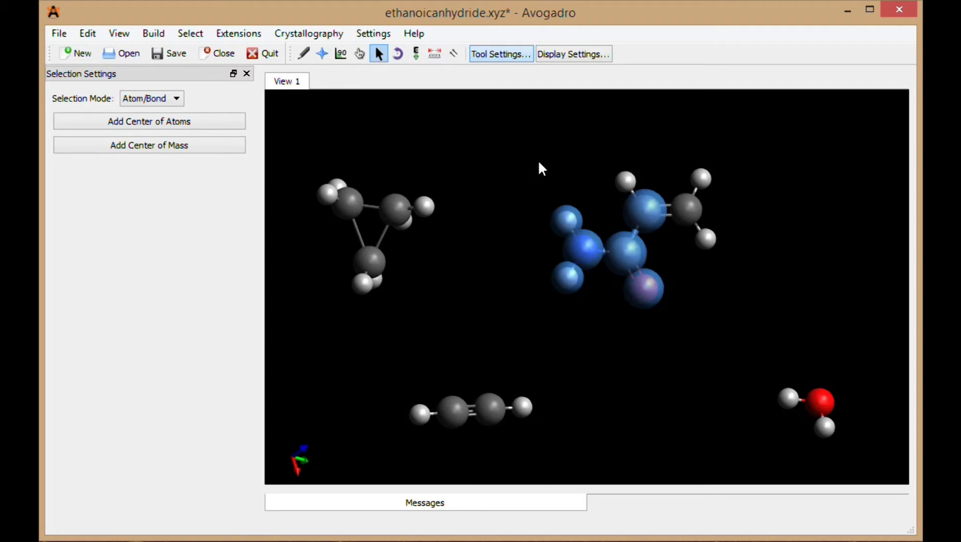
{"action": "left_click_drag", "start_coordinate": [537, 158], "coordinate": [664, 347]}
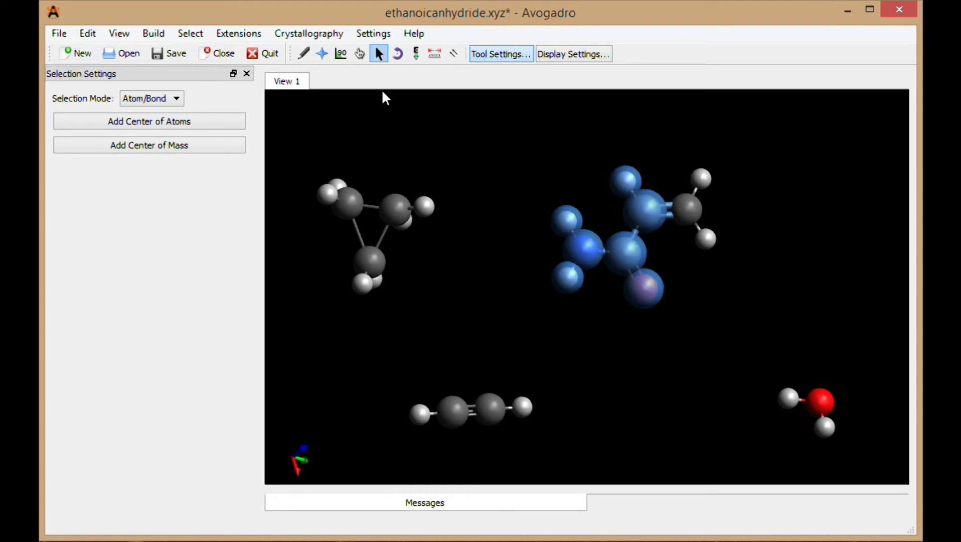
{"action": "left_click", "coordinate": [359, 53]}
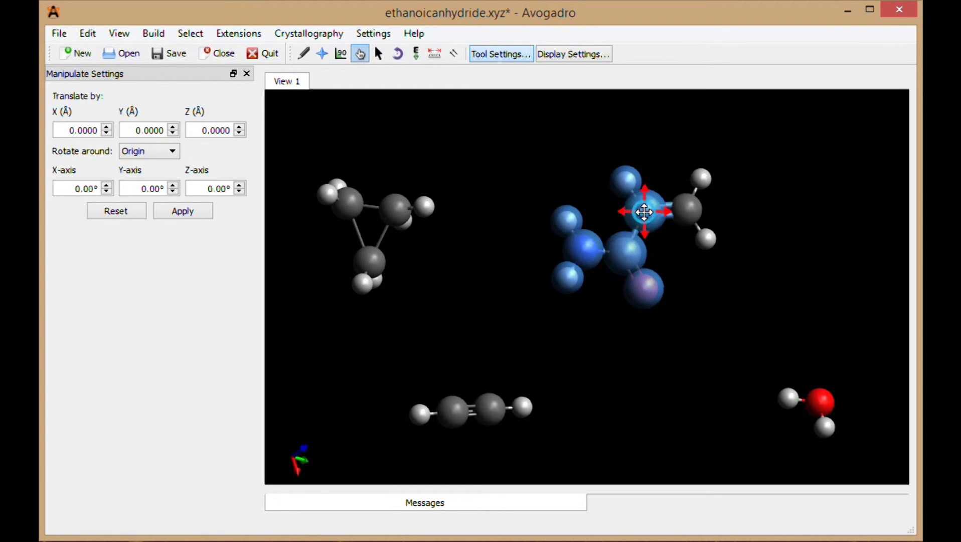
{"action": "mouse_move", "coordinate": [644, 212]}
{"action": "left_mouse_down"}
{"action": "mouse_move", "coordinate": [616, 214]}
{"action": "mouse_move", "coordinate": [628, 214]}
{"action": "left_mouse_up"}
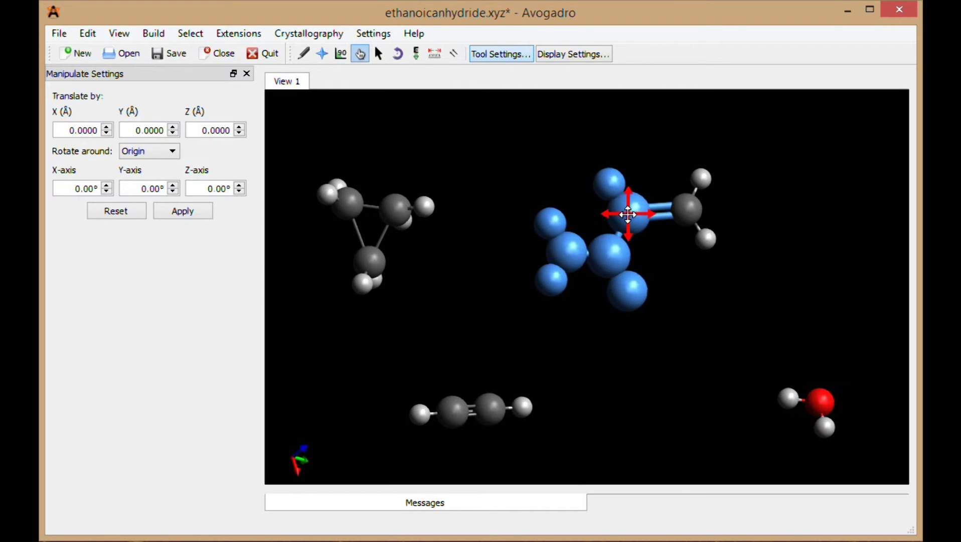
{"action": "left_click", "coordinate": [379, 53]}
{"action": "left_click", "coordinate": [471, 157]}
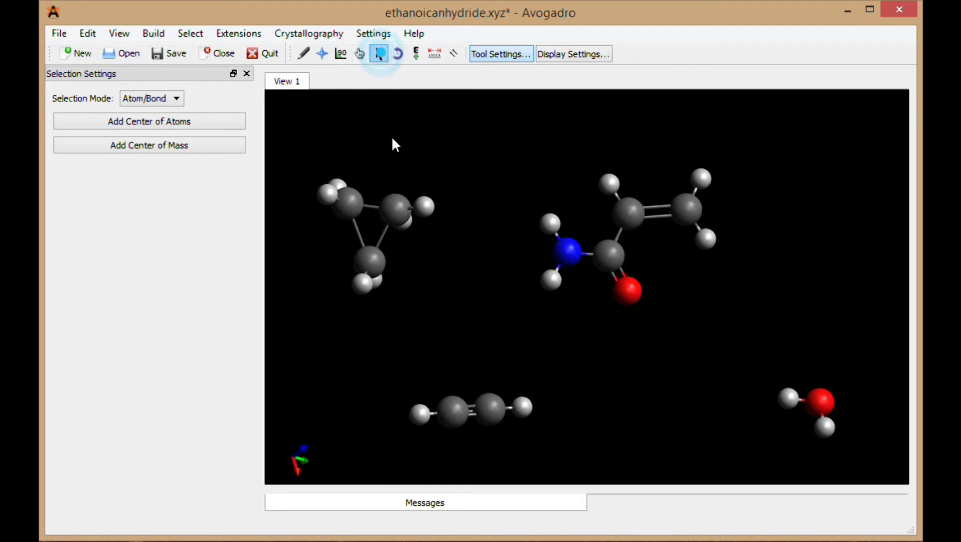
Delete one ring carbon and its hydrogen, then add hydrogens to form ethane.
{"action": "left_click_drag", "start_coordinate": [386, 164], "coordinate": [435, 220]}
{"action": "key", "text": "Delete"}
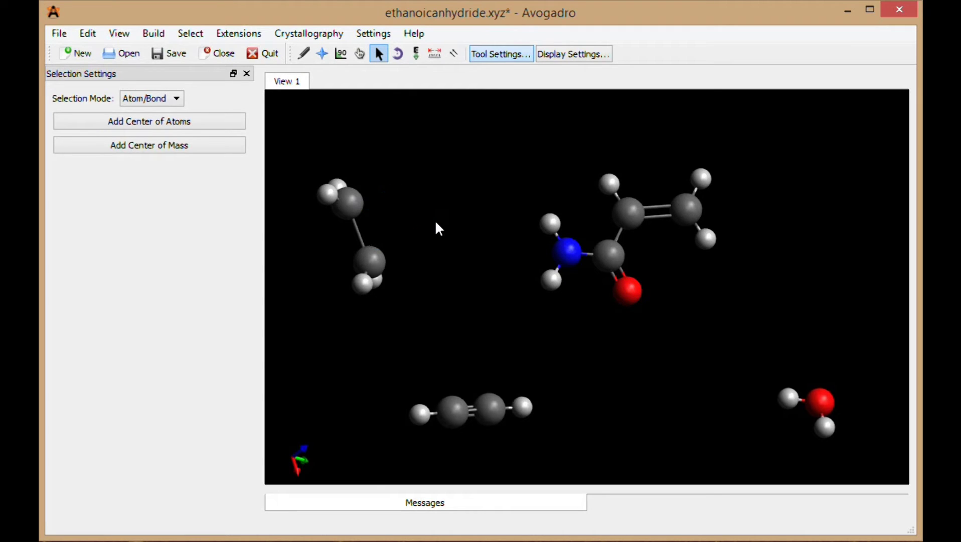
{"action": "left_click", "coordinate": [156, 34]}
{"action": "left_click", "coordinate": [181, 96]}
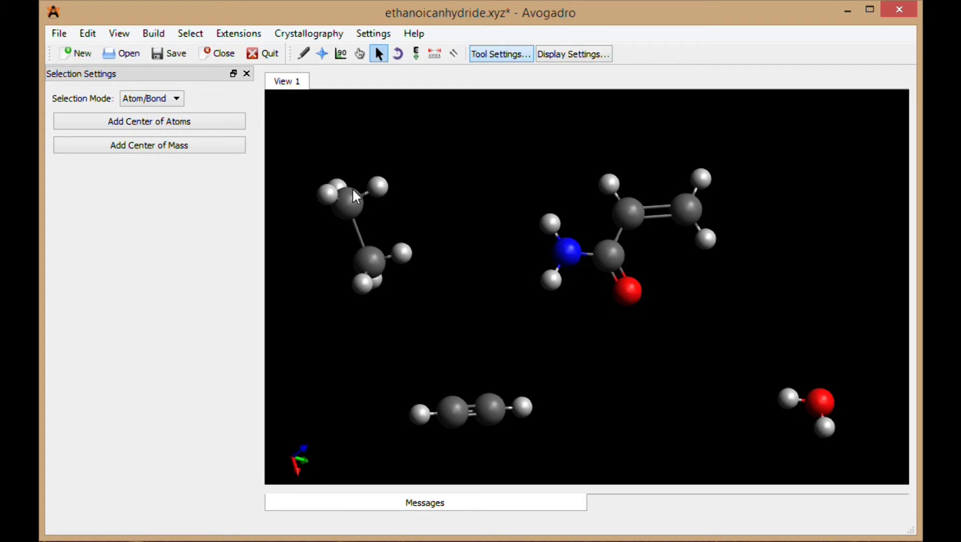
Optimize the geometry, then select every molecule in the view.
{"action": "left_click", "coordinate": [240, 32]}
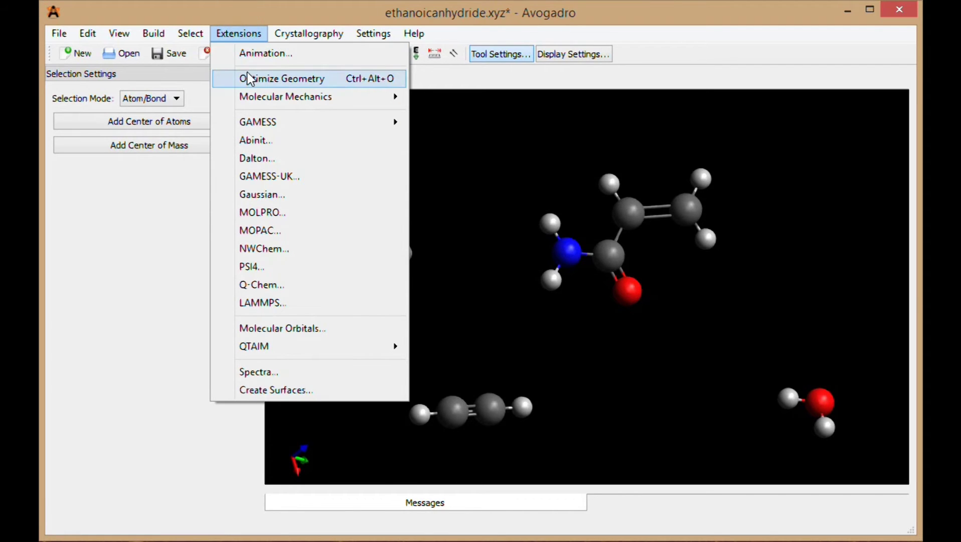
{"action": "left_click", "coordinate": [246, 74]}
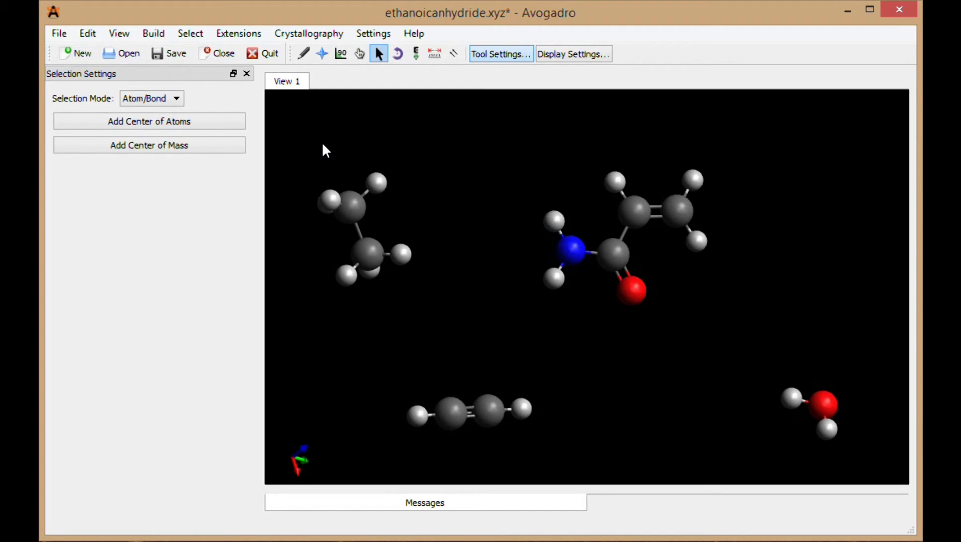
{"action": "left_click_drag", "start_coordinate": [294, 128], "coordinate": [849, 450]}
Delete all the molecules and draw a new six-carbon ring.
{"action": "key", "text": "Delete"}
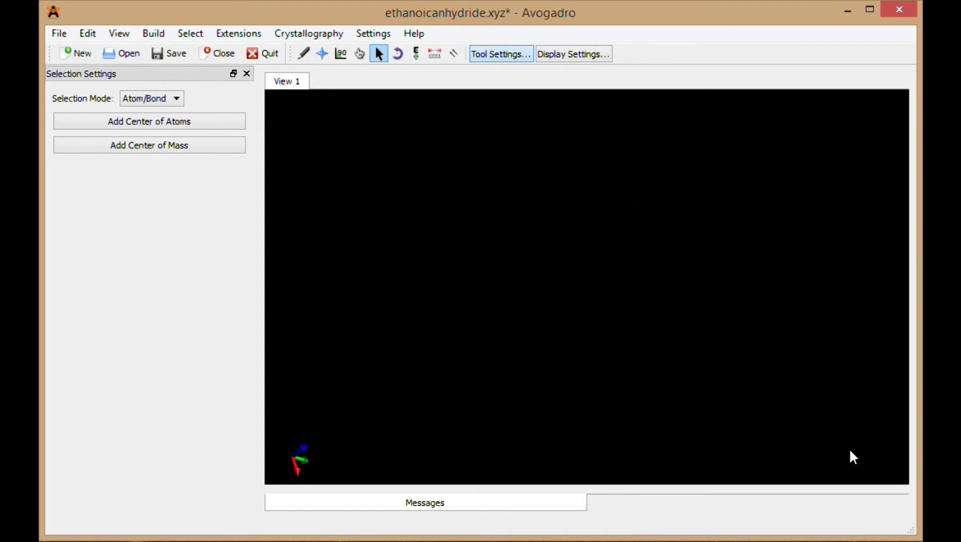
{"action": "left_click", "coordinate": [307, 54]}
{"action": "left_click_drag", "start_coordinate": [510, 232], "coordinate": [649, 451]}
{"action": "left_click", "coordinate": [502, 430]}
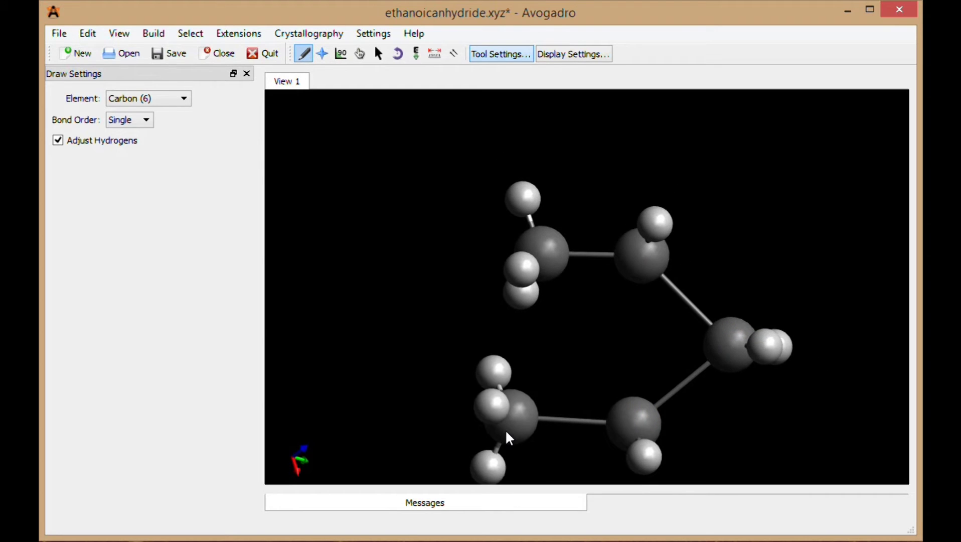
{"action": "left_click_drag", "start_coordinate": [508, 421], "coordinate": [560, 262]}
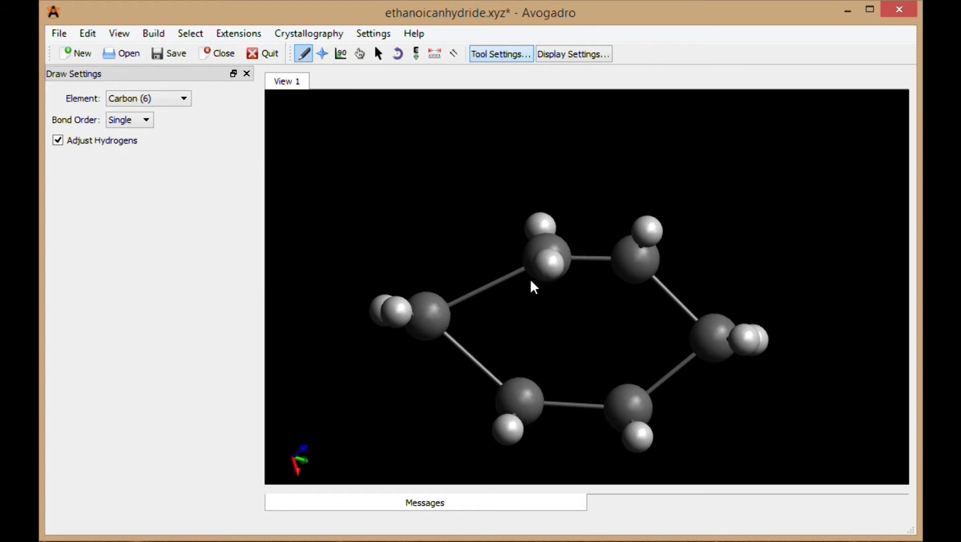
Make three alternating ring bonds double to form benzene, then run Optimize Geometry.
{"action": "left_click", "coordinate": [489, 285]}
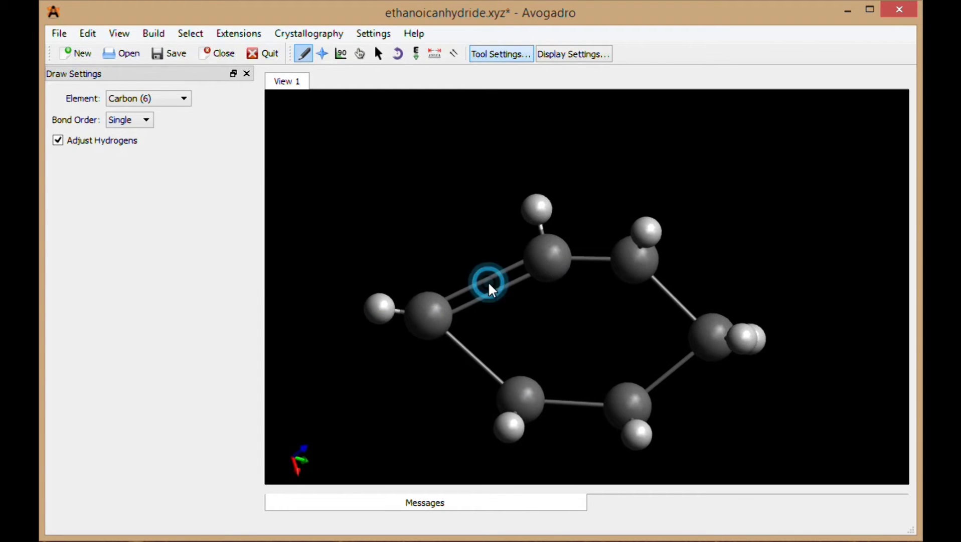
{"action": "left_click", "coordinate": [572, 402]}
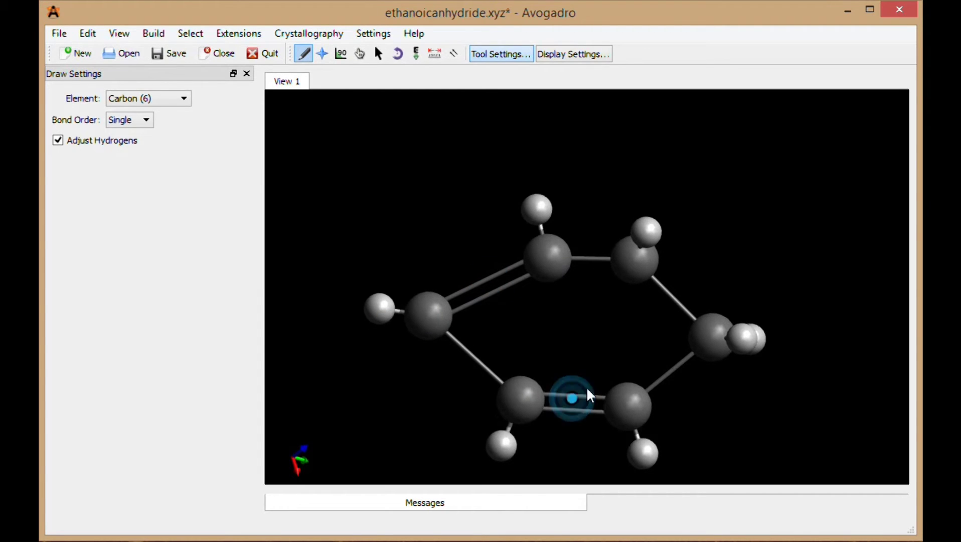
{"action": "left_click", "coordinate": [673, 300]}
{"action": "left_click", "coordinate": [230, 35]}
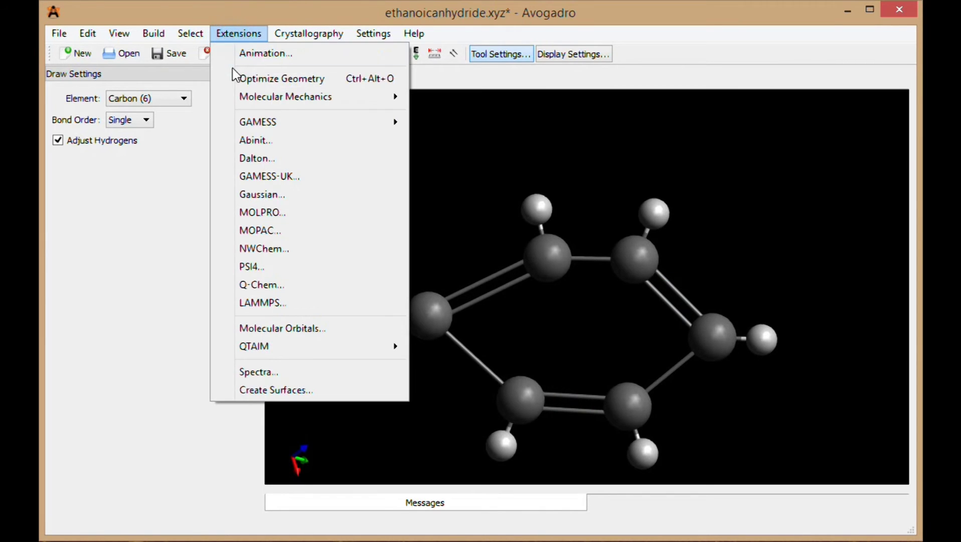
{"action": "left_click", "coordinate": [234, 74]}
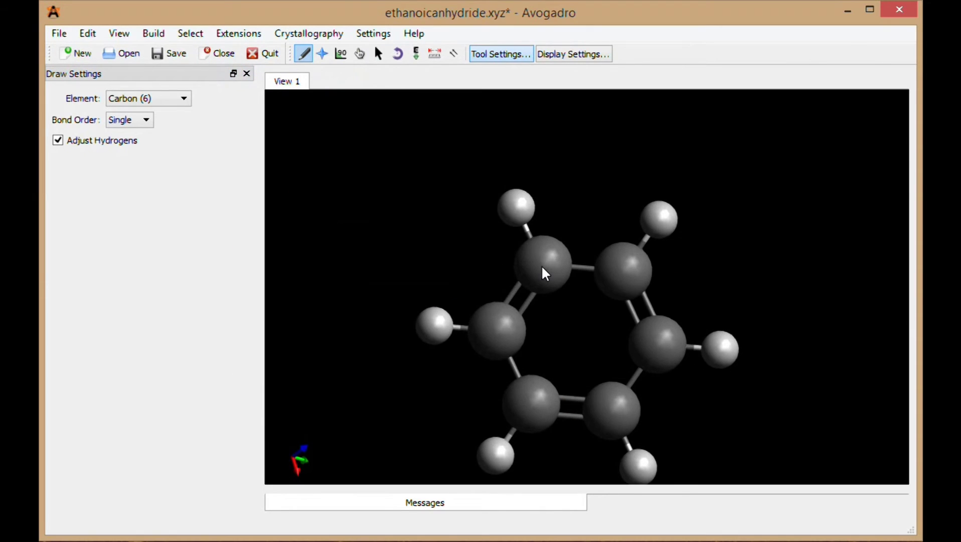
Replace the upper ring hydrogen with a carbon and switch the drawing element to Oxygen.
{"action": "scroll", "coordinate": [543, 269], "scroll_direction": "down", "scroll_amount": 5}
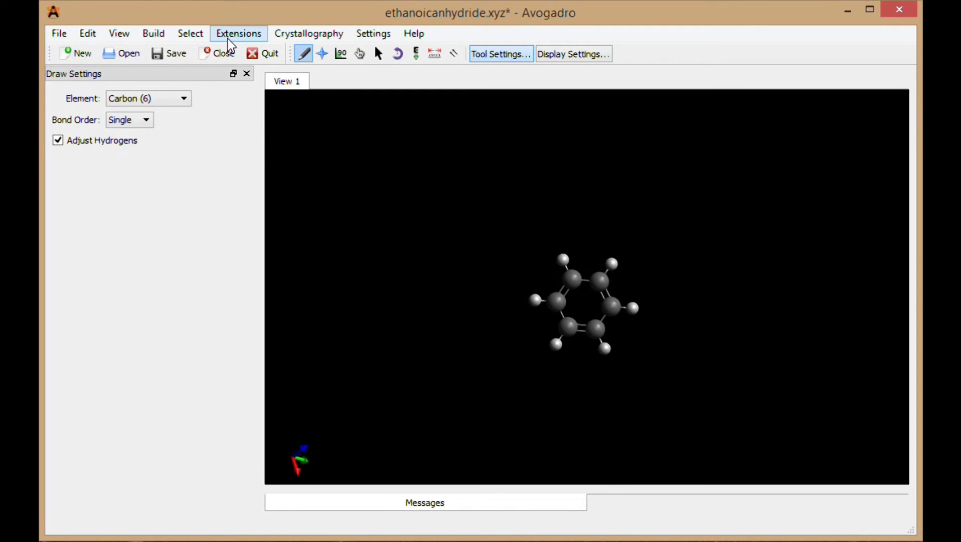
{"action": "left_click", "coordinate": [154, 97]}
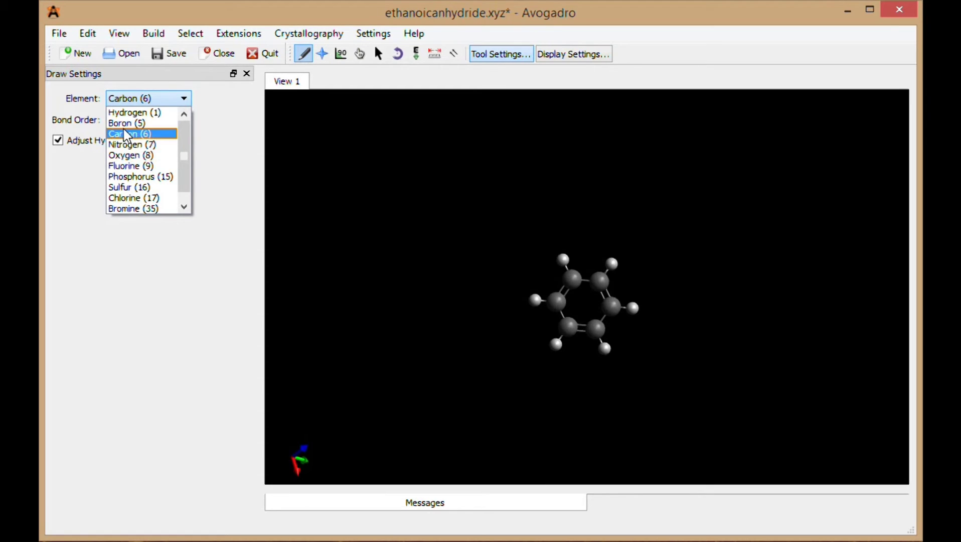
{"action": "left_click", "coordinate": [123, 134]}
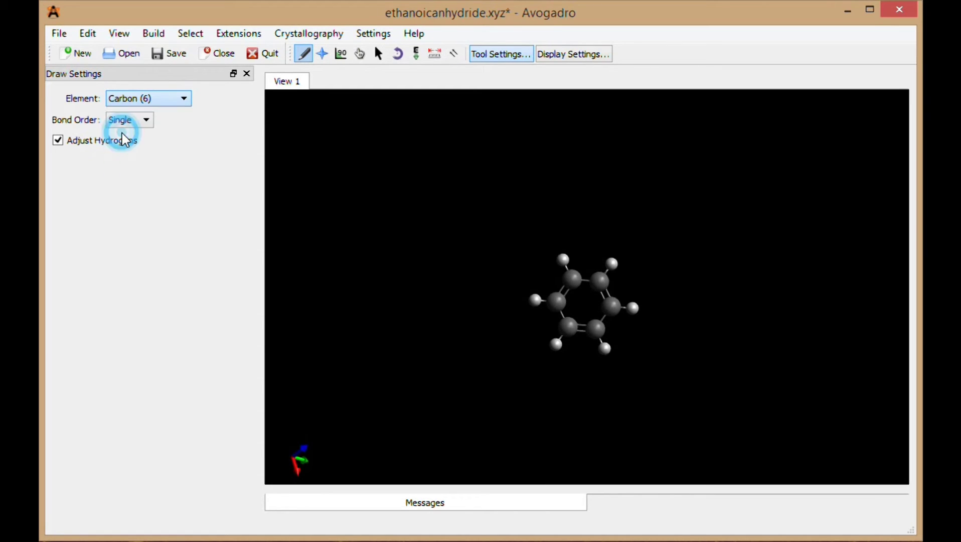
{"action": "left_click", "coordinate": [563, 257]}
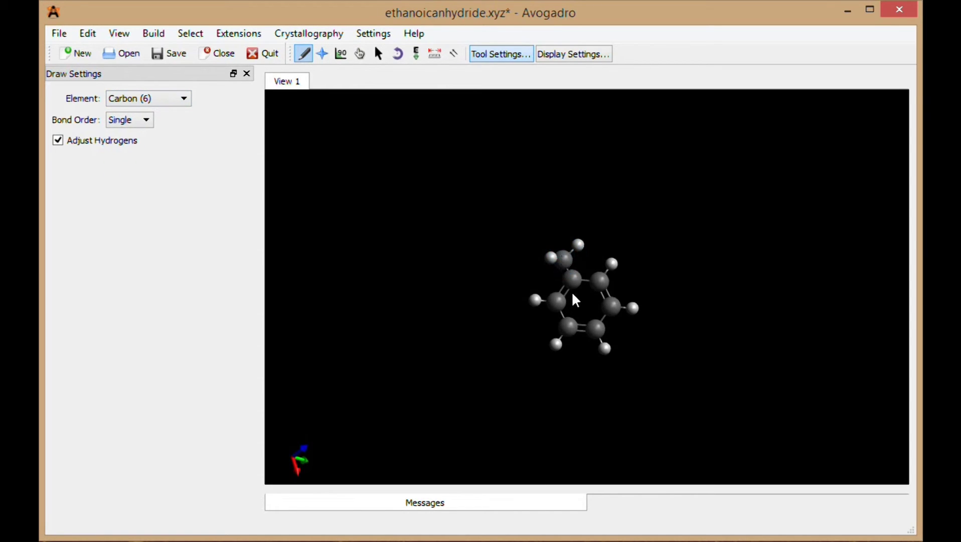
{"action": "left_click", "coordinate": [131, 90]}
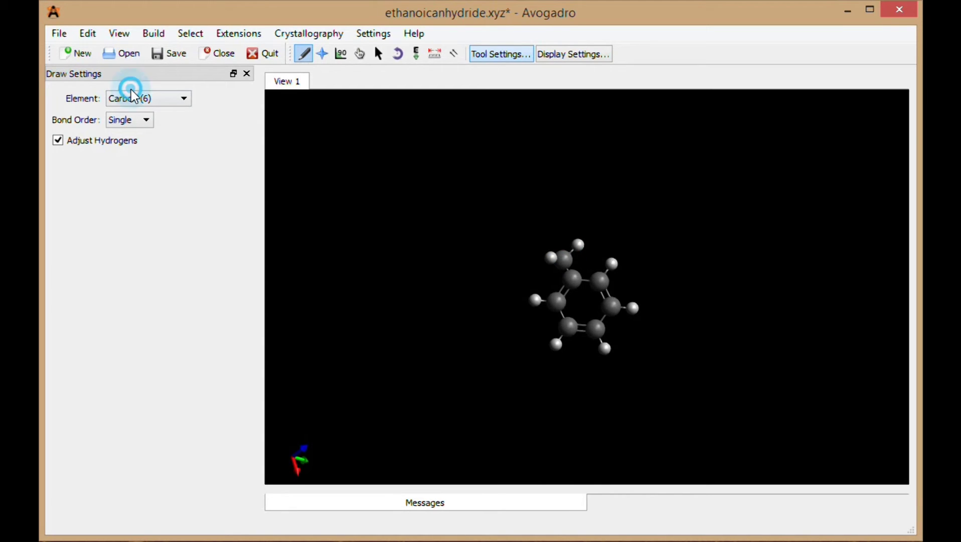
{"action": "left_click", "coordinate": [126, 98]}
{"action": "left_click", "coordinate": [127, 155]}
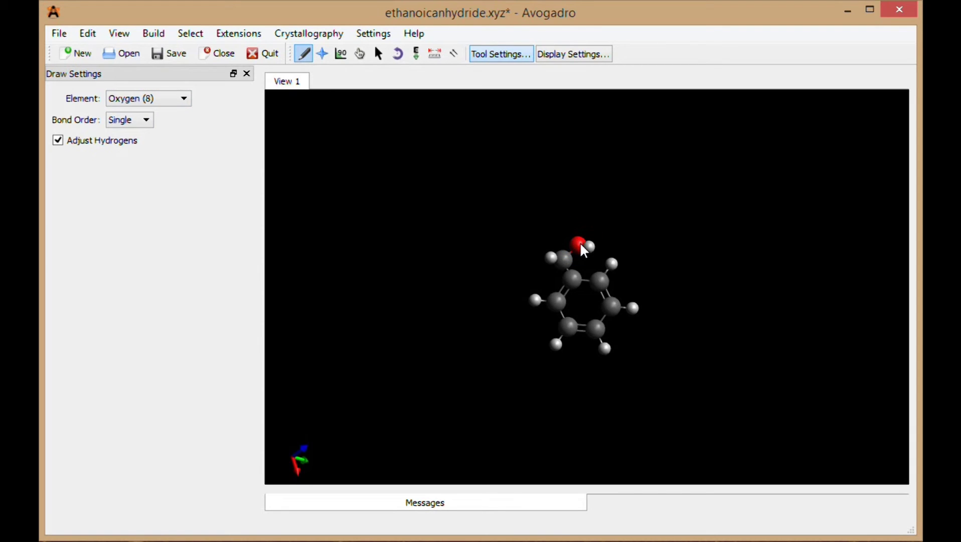
Pull the new oxygen and its hydrogen up-right of the new carbon.
{"action": "scroll", "coordinate": [558, 213], "scroll_direction": "up", "scroll_amount": 3}
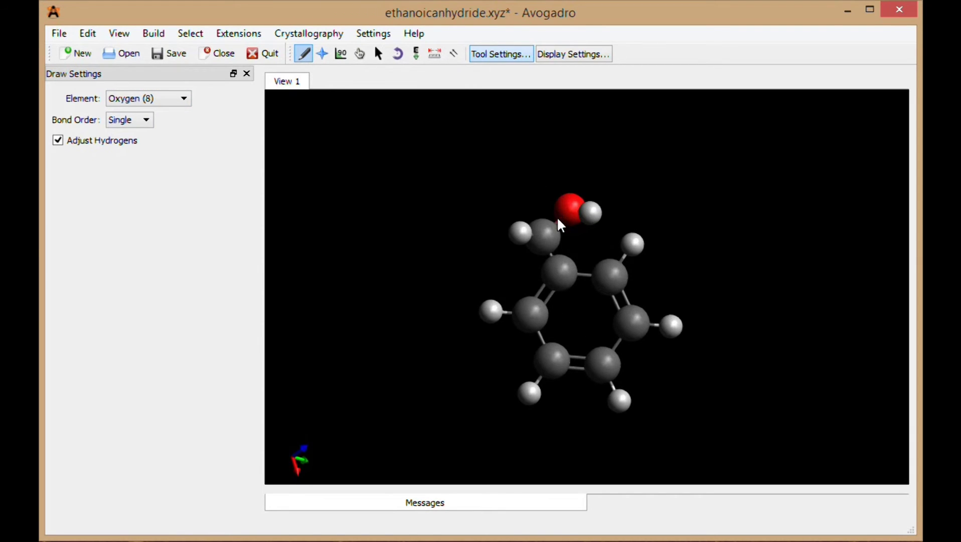
{"action": "left_click", "coordinate": [360, 53]}
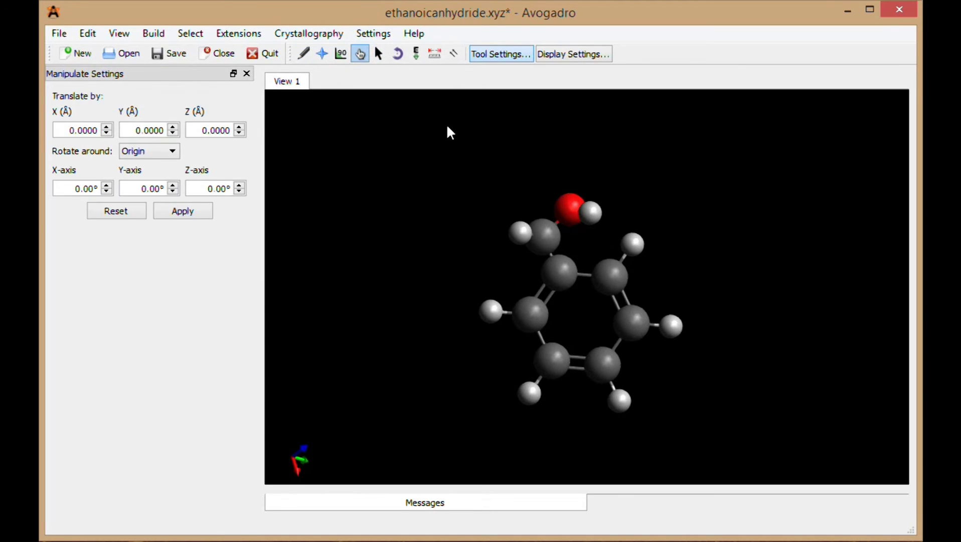
{"action": "mouse_move", "coordinate": [569, 152]}
{"action": "left_mouse_down"}
{"action": "mouse_move", "coordinate": [603, 220]}
{"action": "mouse_move", "coordinate": [572, 163]}
{"action": "left_mouse_up"}
{"action": "left_click", "coordinate": [374, 53]}
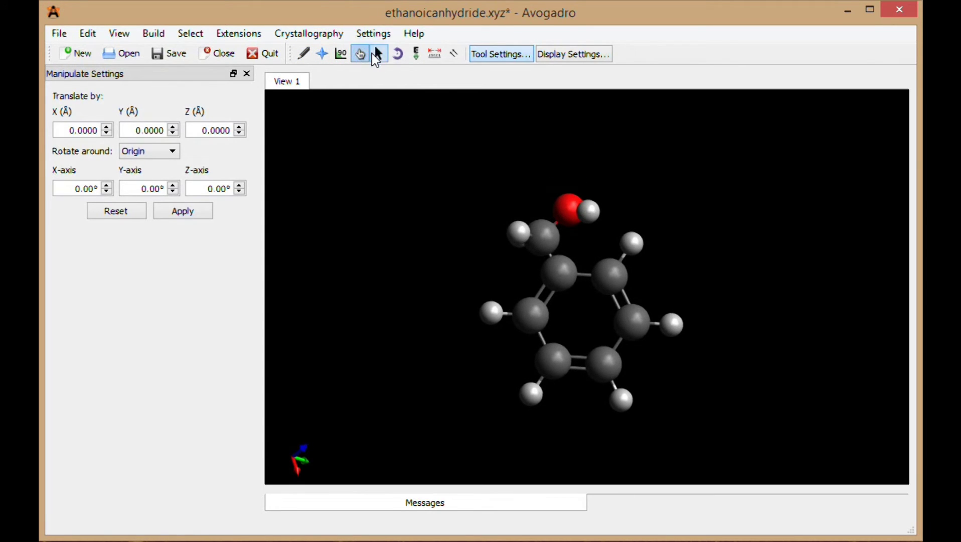
{"action": "left_click_drag", "start_coordinate": [561, 167], "coordinate": [603, 214]}
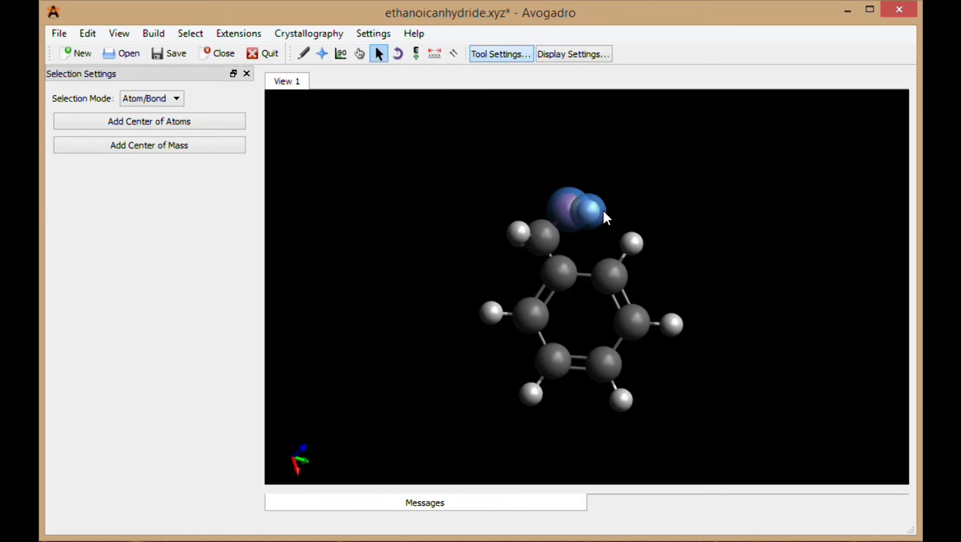
{"action": "left_click", "coordinate": [359, 54]}
{"action": "left_click_drag", "start_coordinate": [558, 201], "coordinate": [590, 189]}
{"action": "left_click", "coordinate": [377, 54]}
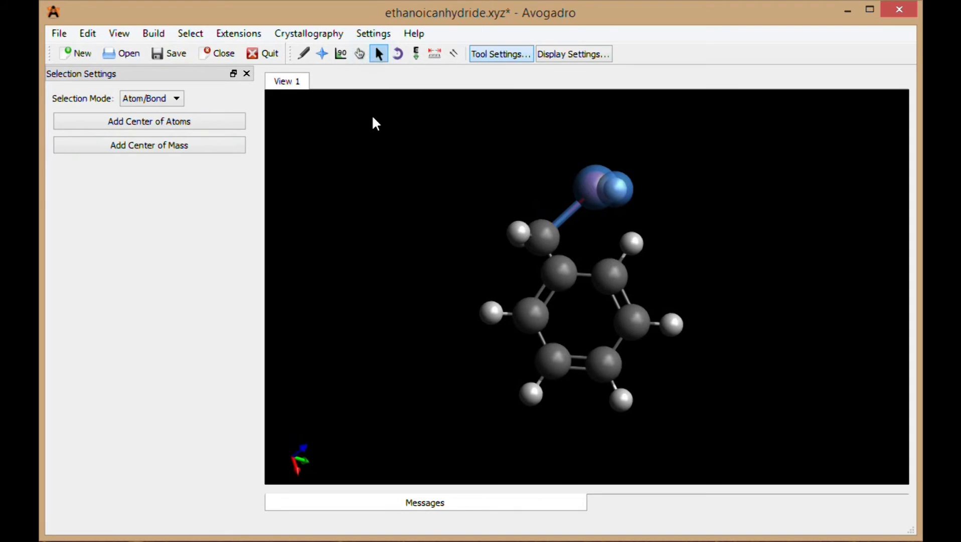
{"action": "left_click_drag", "start_coordinate": [368, 124], "coordinate": [472, 195]}
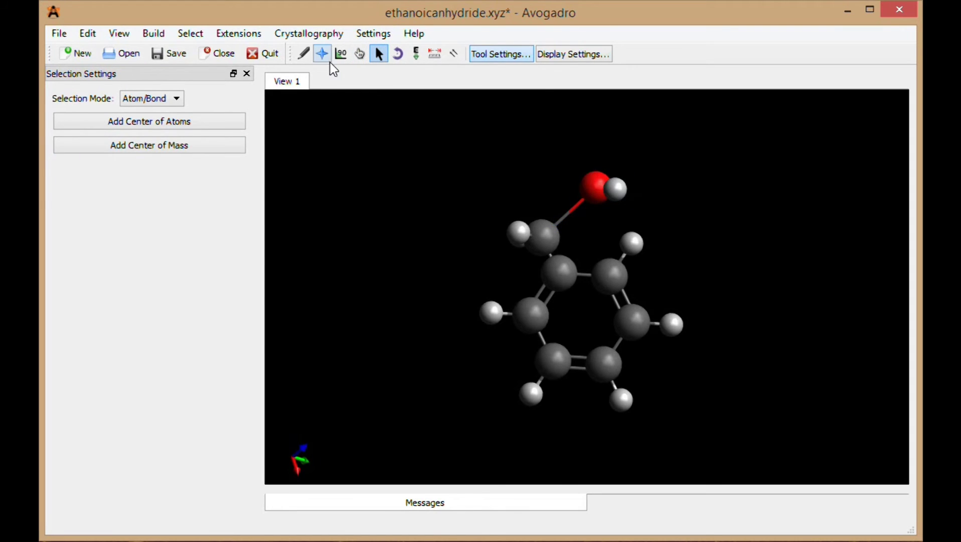
Make the carbon–oxygen bond a double bond to complete the aldehyde group.
{"action": "left_click", "coordinate": [303, 54]}
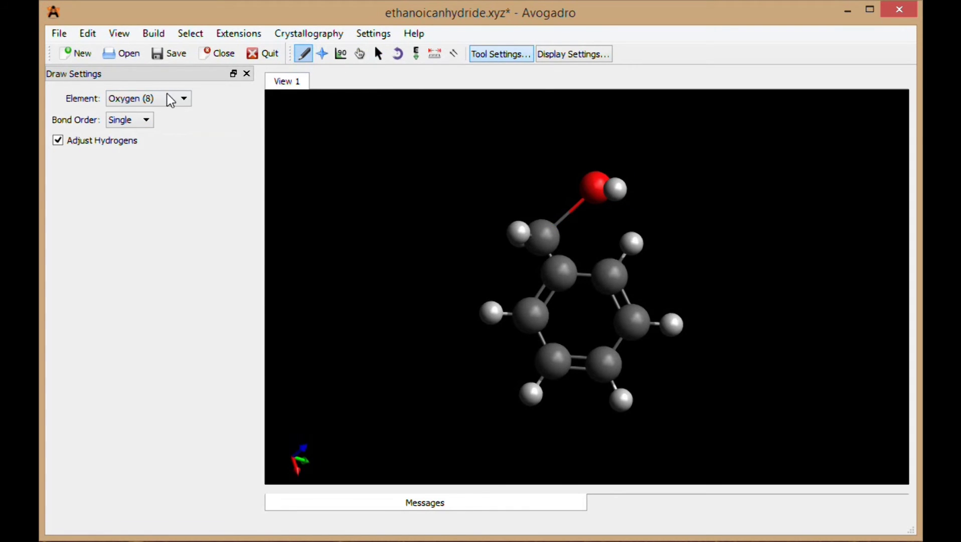
{"action": "left_click", "coordinate": [158, 97]}
{"action": "left_click", "coordinate": [150, 155]}
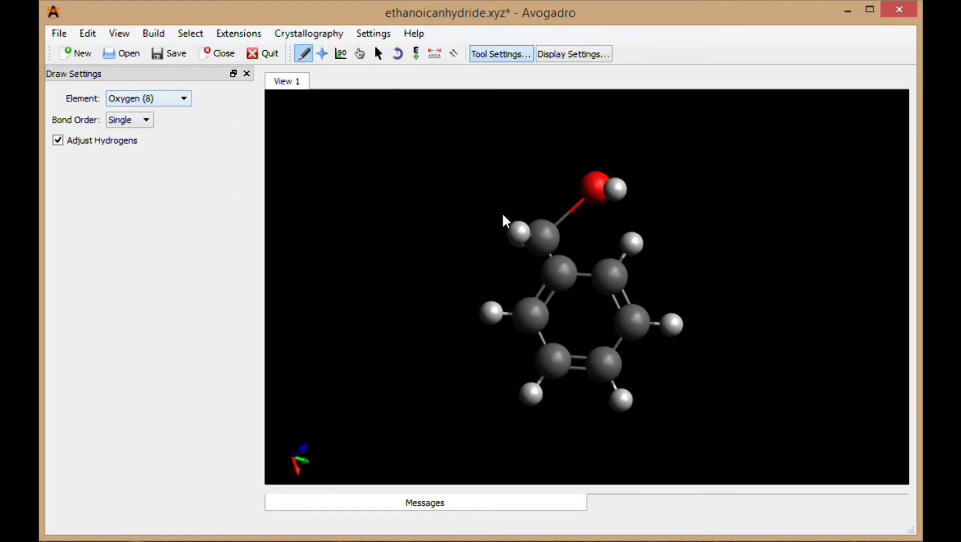
{"action": "left_click", "coordinate": [575, 212]}
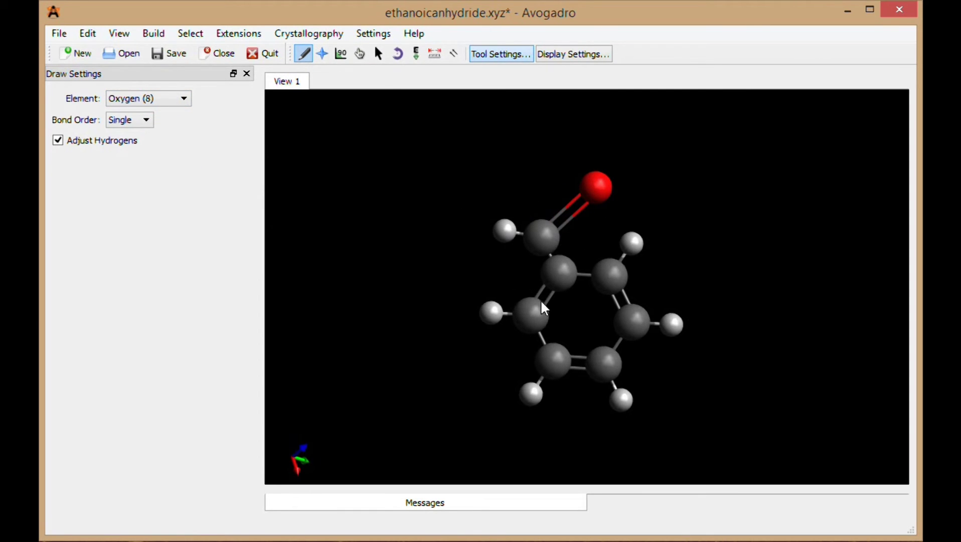
{"action": "left_click", "coordinate": [378, 54]}
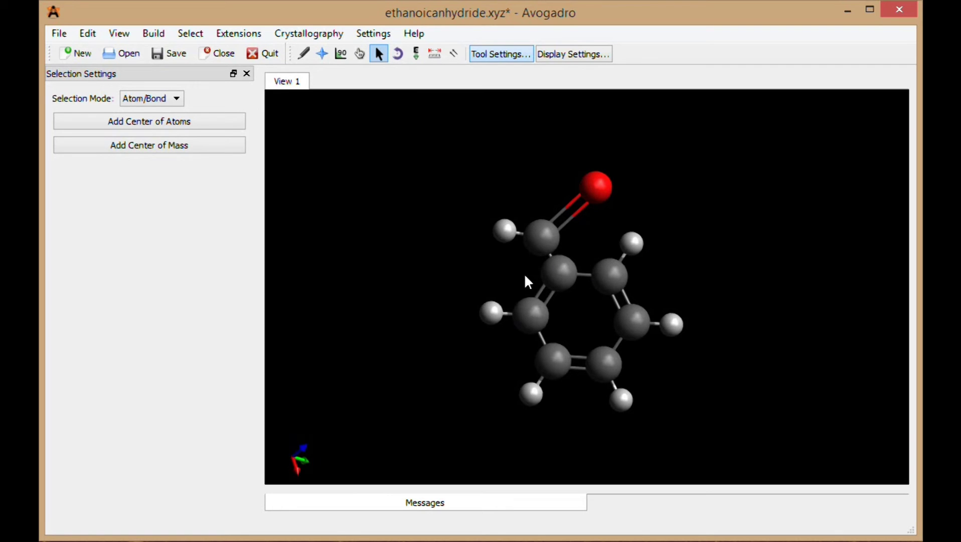
Turn the view to face the ring and select all six ring carbons with their hydrogens.
{"action": "left_click", "coordinate": [322, 53]}
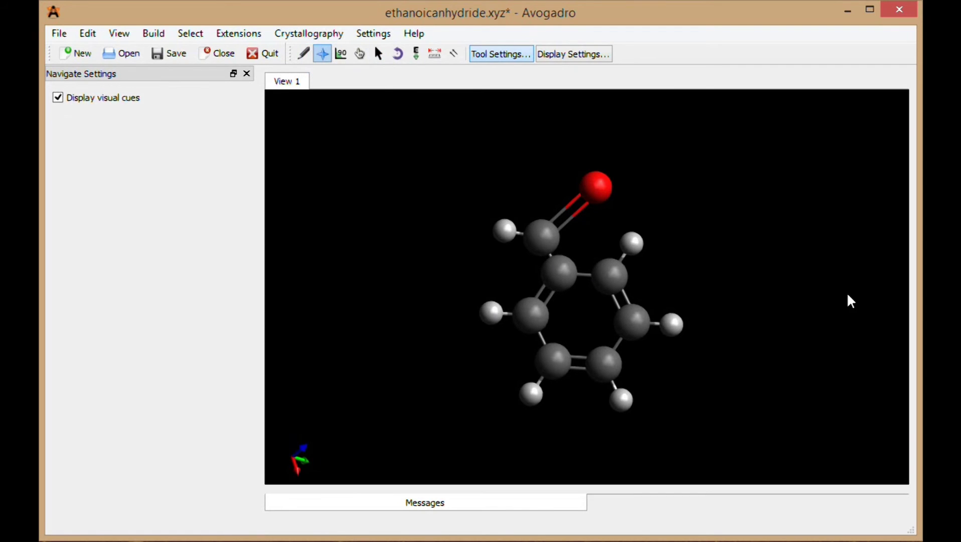
{"action": "left_click", "coordinate": [714, 286]}
{"action": "mouse_move", "coordinate": [714, 285]}
{"action": "left_mouse_down"}
{"action": "mouse_move", "coordinate": [781, 350]}
{"action": "mouse_move", "coordinate": [695, 241]}
{"action": "mouse_move", "coordinate": [704, 295]}
{"action": "left_mouse_up"}
{"action": "left_click", "coordinate": [380, 56]}
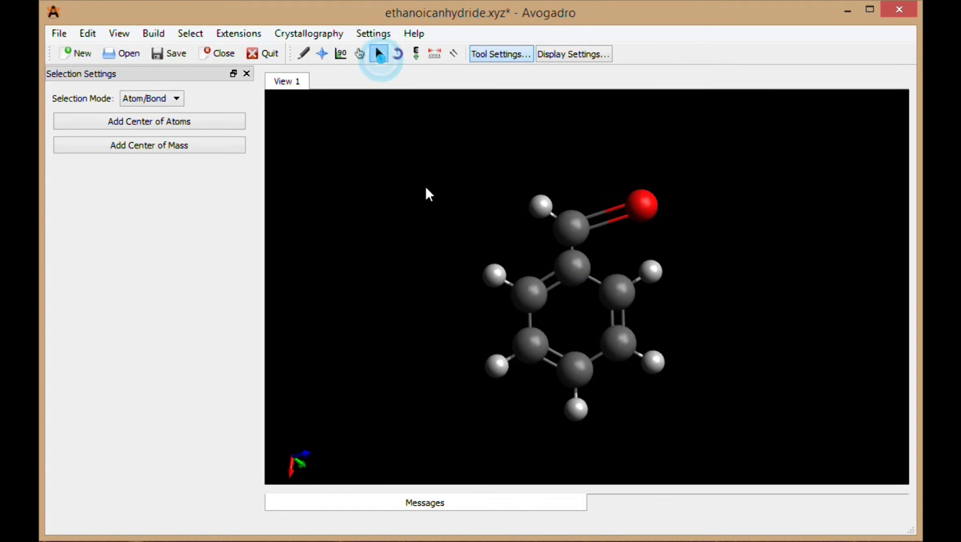
{"action": "left_click_drag", "start_coordinate": [443, 263], "coordinate": [580, 435]}
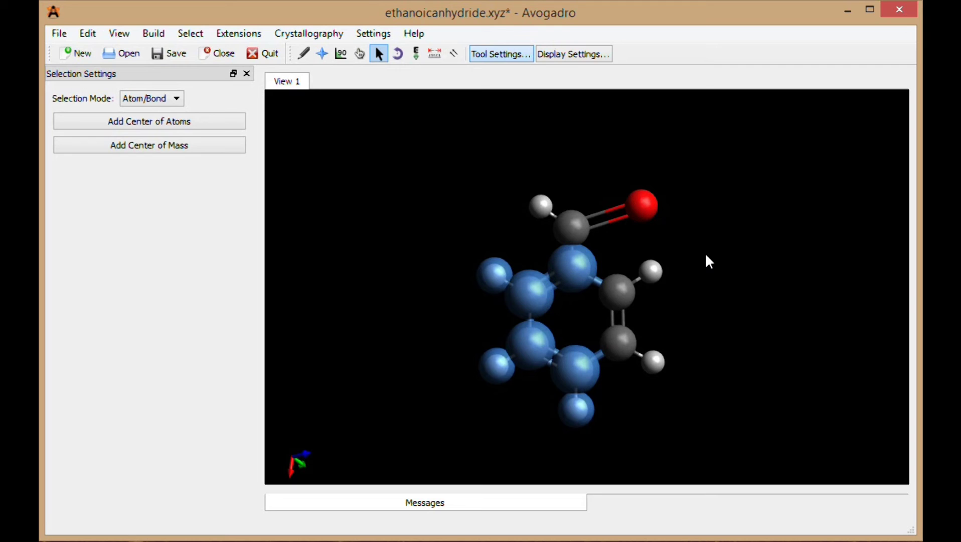
{"action": "right_click_drag", "start_coordinate": [706, 254], "coordinate": [670, 271]}
{"action": "left_click_drag", "start_coordinate": [686, 260], "coordinate": [601, 307]}
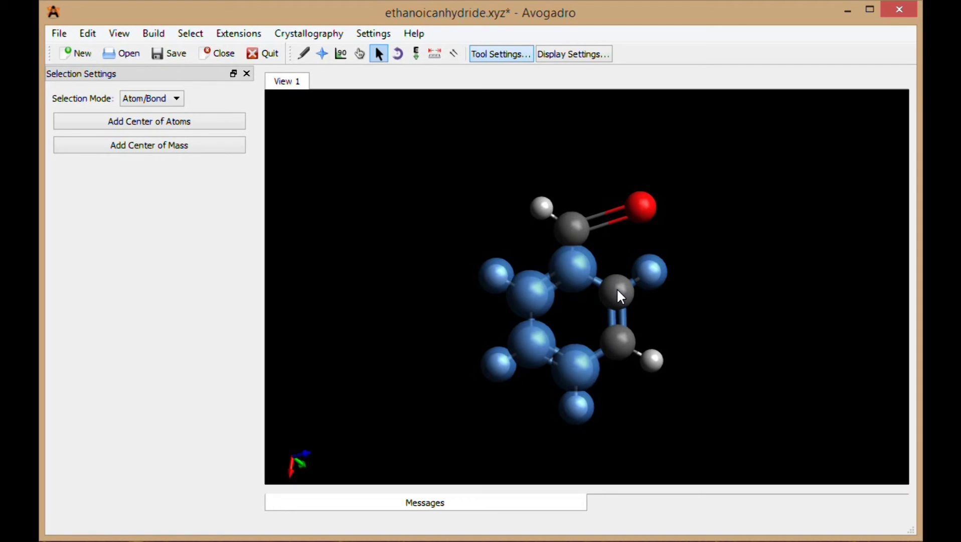
{"action": "left_click", "coordinate": [653, 361]}
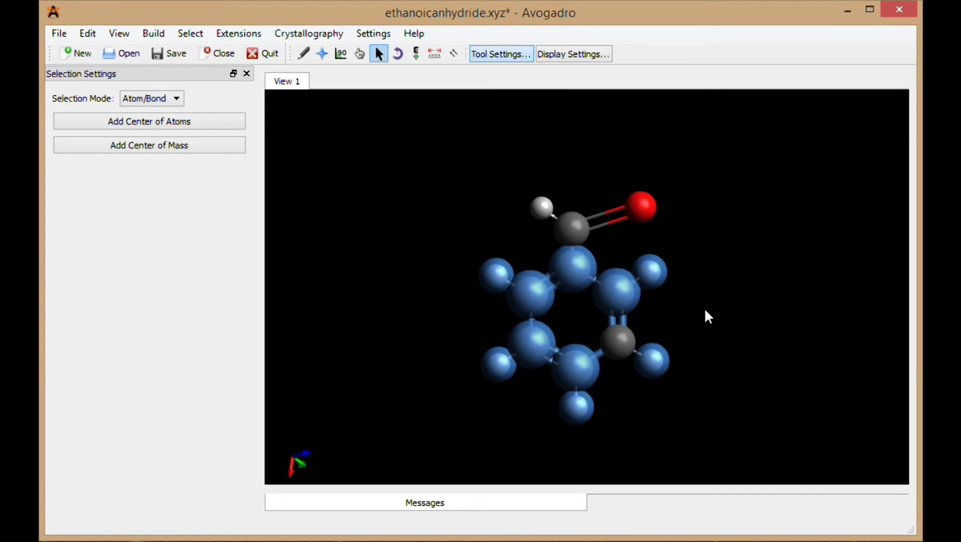
{"action": "left_click", "coordinate": [373, 276]}
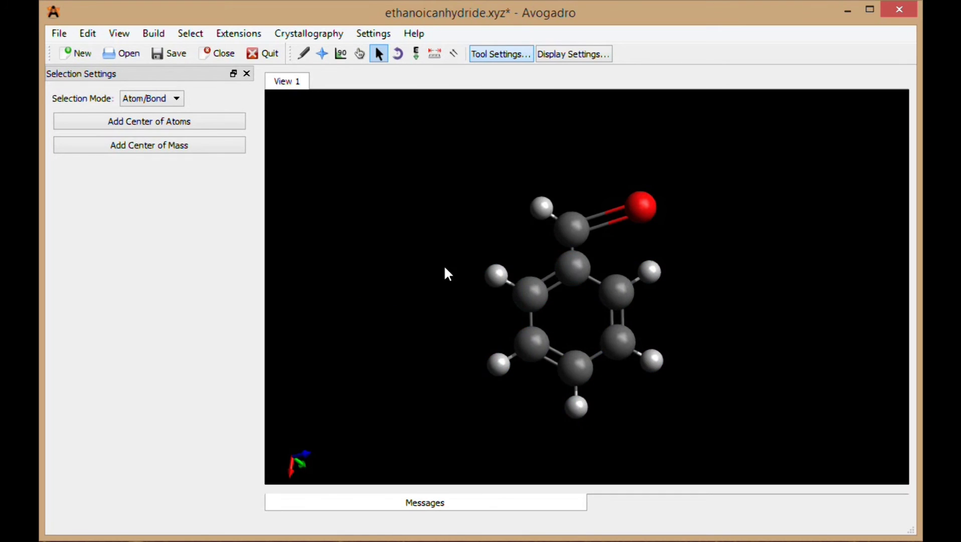
{"action": "left_click_drag", "start_coordinate": [446, 257], "coordinate": [697, 440]}
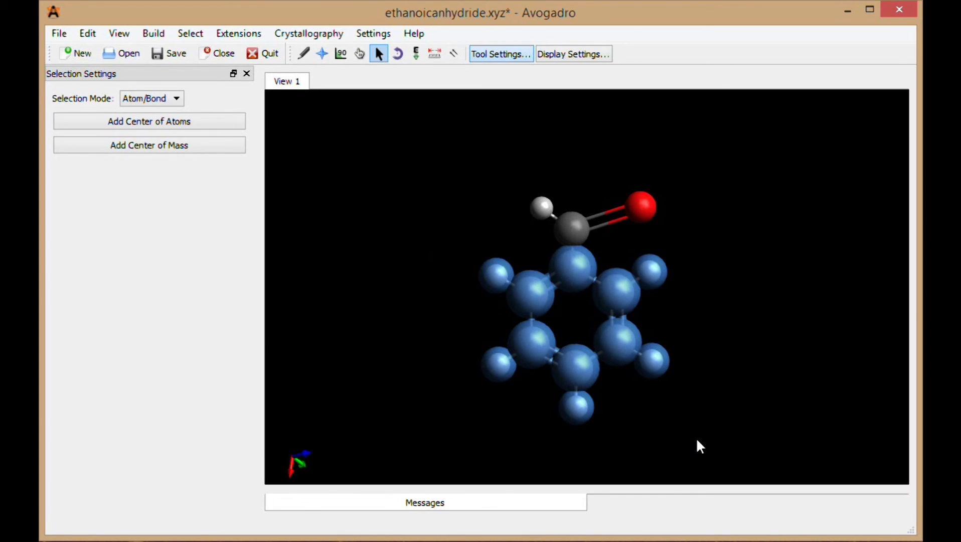
Fix the selected benzene ring atoms in place with Fix Selected Atoms.
{"action": "left_click", "coordinate": [238, 36]}
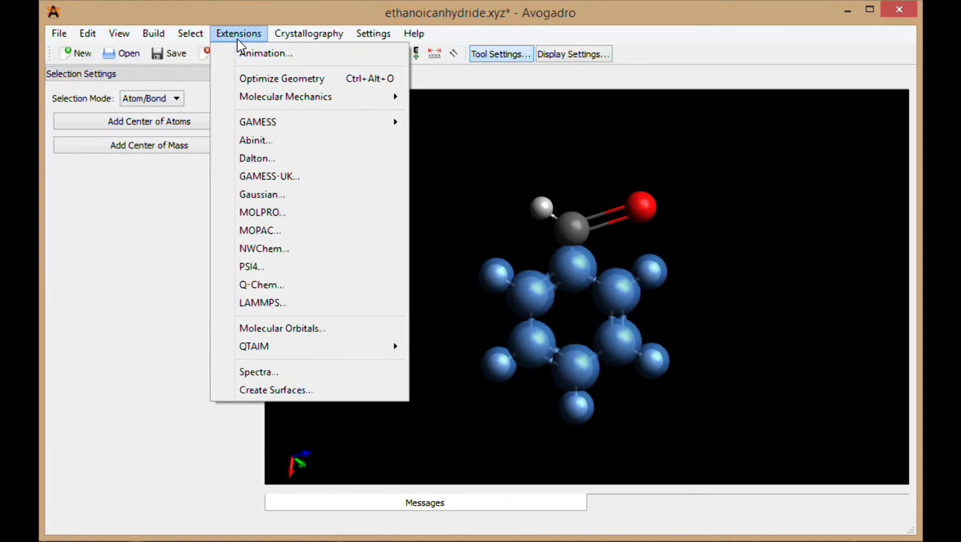
{"action": "mouse_move", "coordinate": [347, 99]}
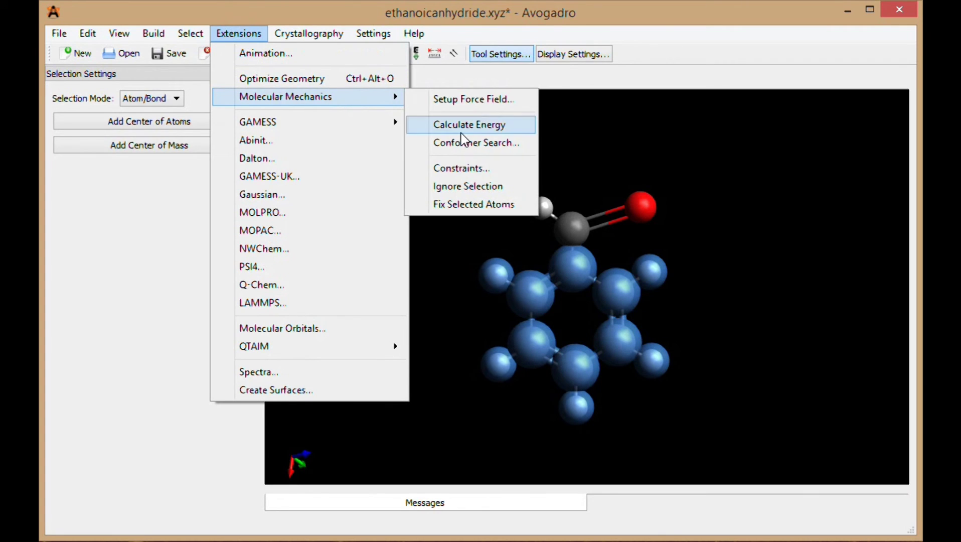
{"action": "left_click", "coordinate": [471, 206]}
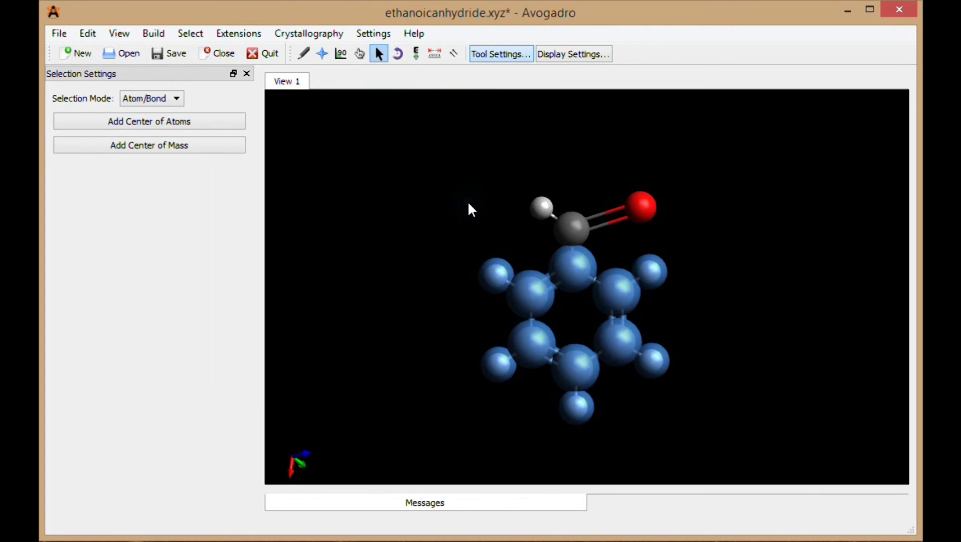
Check the eleven Fix Atom constraints, close the list, and clear the selection.
{"action": "left_click", "coordinate": [236, 33]}
{"action": "mouse_move", "coordinate": [357, 101]}
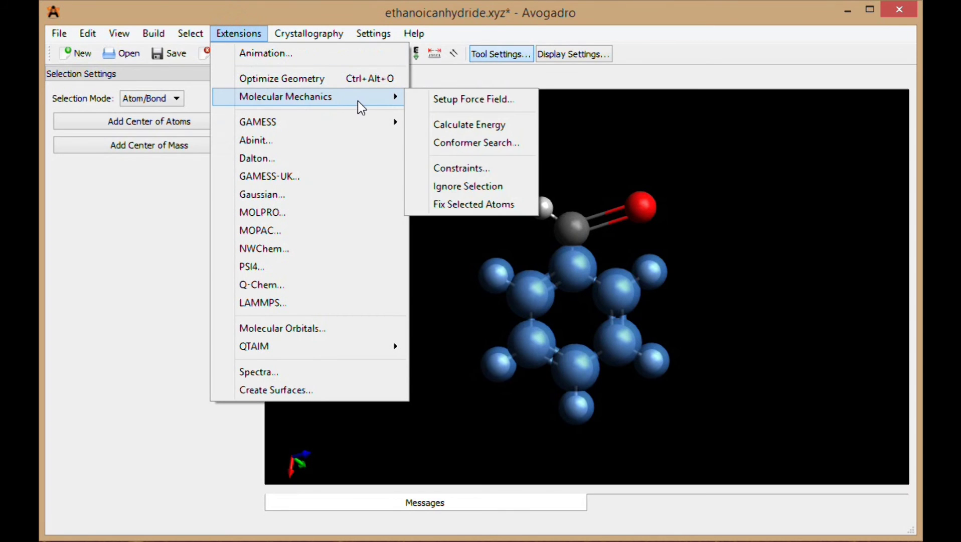
{"action": "left_click", "coordinate": [458, 170]}
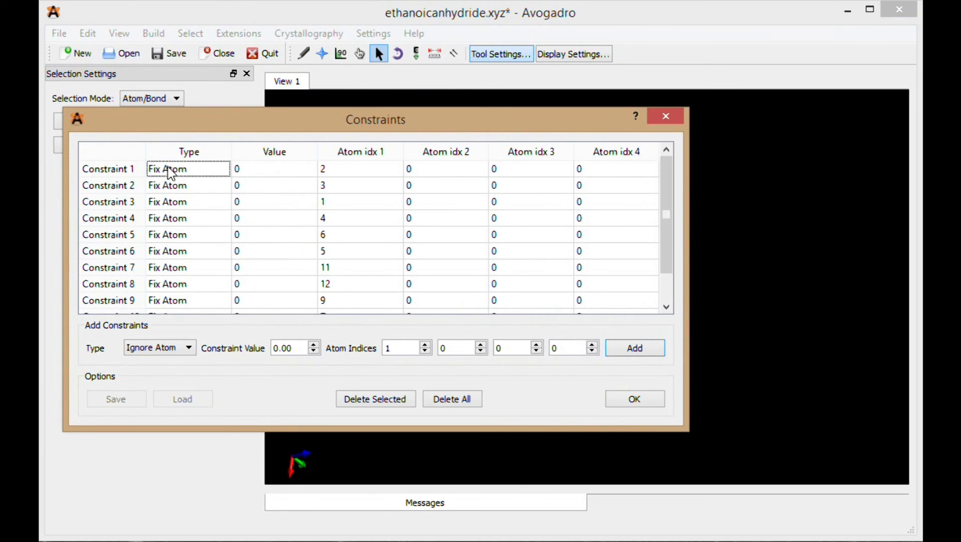
{"action": "scroll", "coordinate": [167, 253], "scroll_direction": "down", "scroll_amount": 2}
{"action": "scroll", "coordinate": [168, 253], "scroll_direction": "up", "scroll_amount": 2}
{"action": "scroll", "coordinate": [170, 257], "scroll_direction": "down", "scroll_amount": 2}
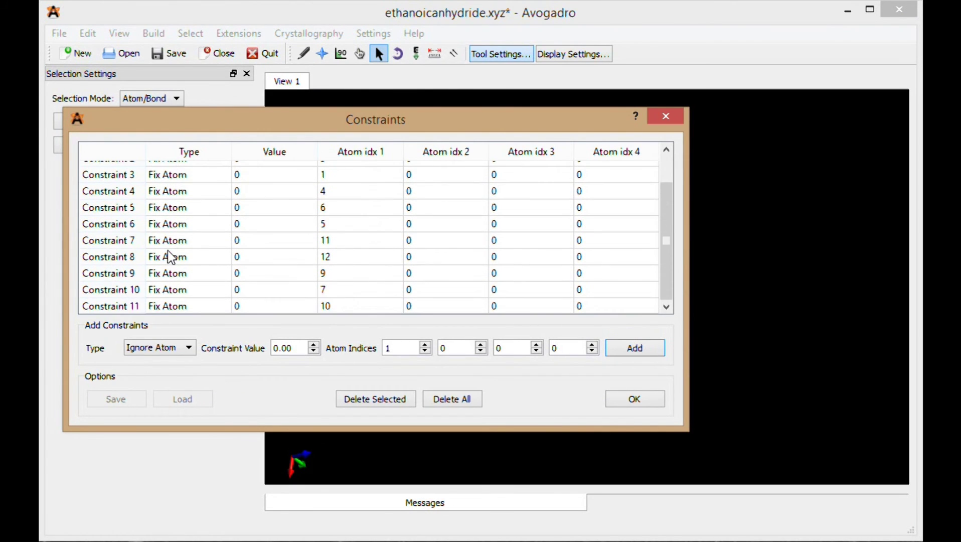
{"action": "left_click", "coordinate": [660, 120]}
{"action": "left_click_drag", "start_coordinate": [372, 159], "coordinate": [437, 203]}
Run Optimize Geometry with the ring fixed so only the aldehyde group shifts.
{"action": "left_click", "coordinate": [239, 34]}
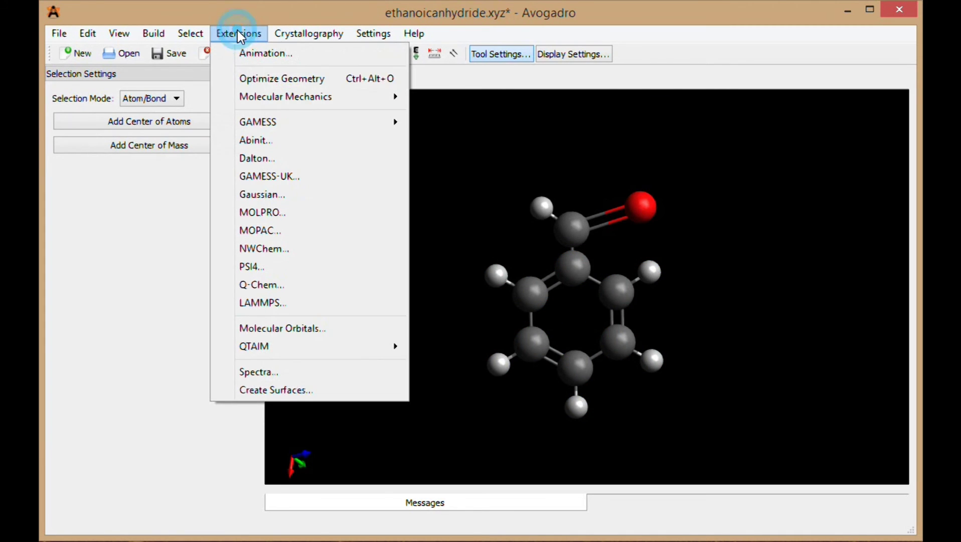
{"action": "left_click", "coordinate": [297, 80]}
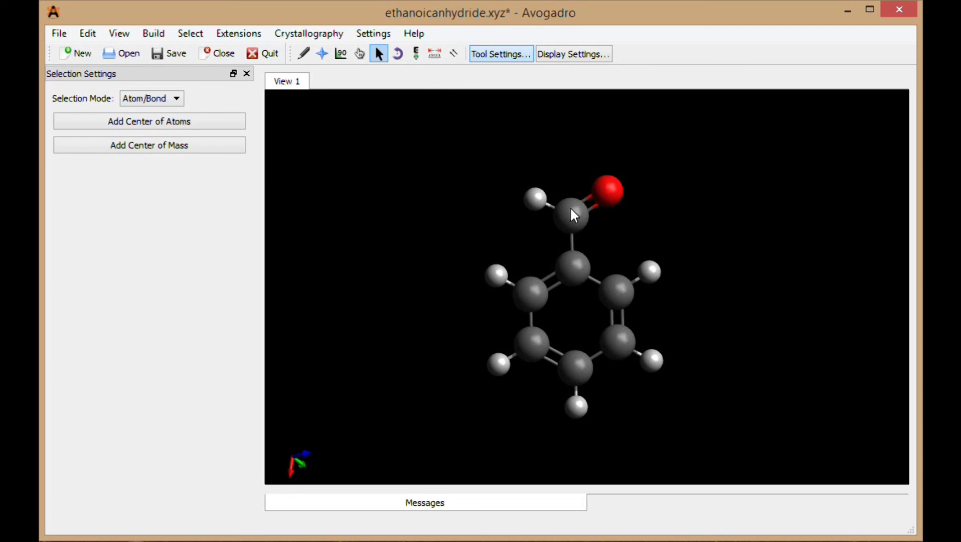
{"action": "left_click", "coordinate": [225, 34]}
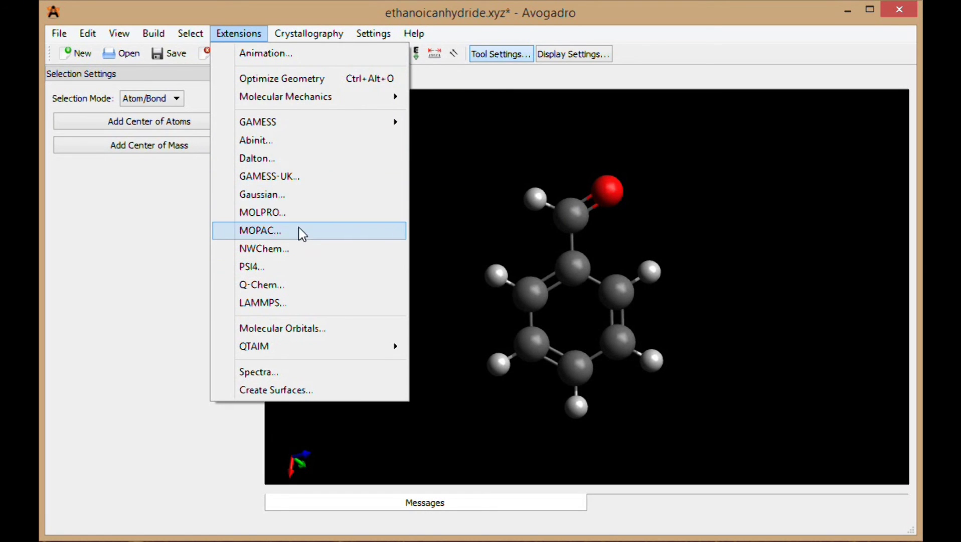
In the Psi4 input generator, set the theory to HF and basis to aug-cc-pVDZ.
{"action": "left_click", "coordinate": [281, 267]}
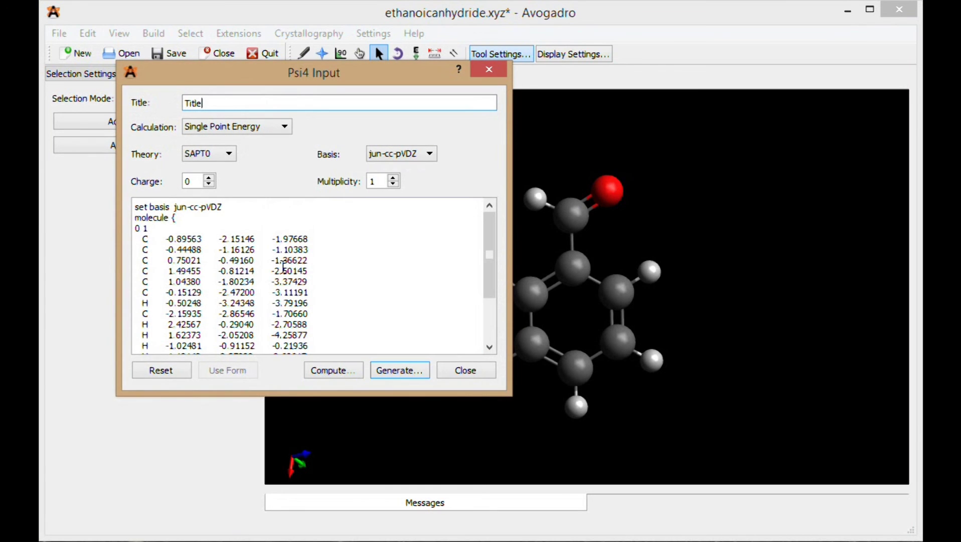
{"action": "scroll", "coordinate": [250, 286], "scroll_direction": "down", "scroll_amount": 3}
{"action": "scroll", "coordinate": [250, 286], "scroll_direction": "up", "scroll_amount": 3}
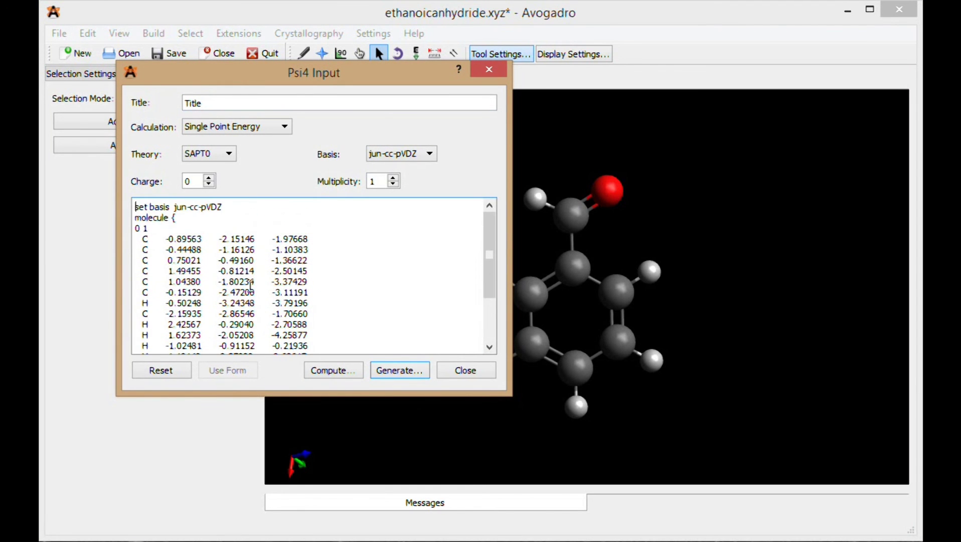
{"action": "left_click", "coordinate": [214, 160]}
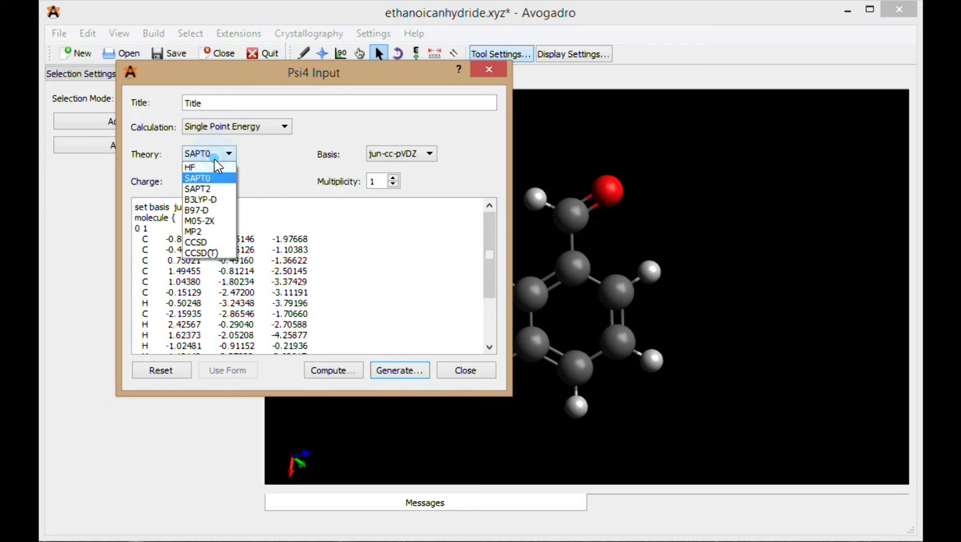
{"action": "left_click", "coordinate": [199, 166]}
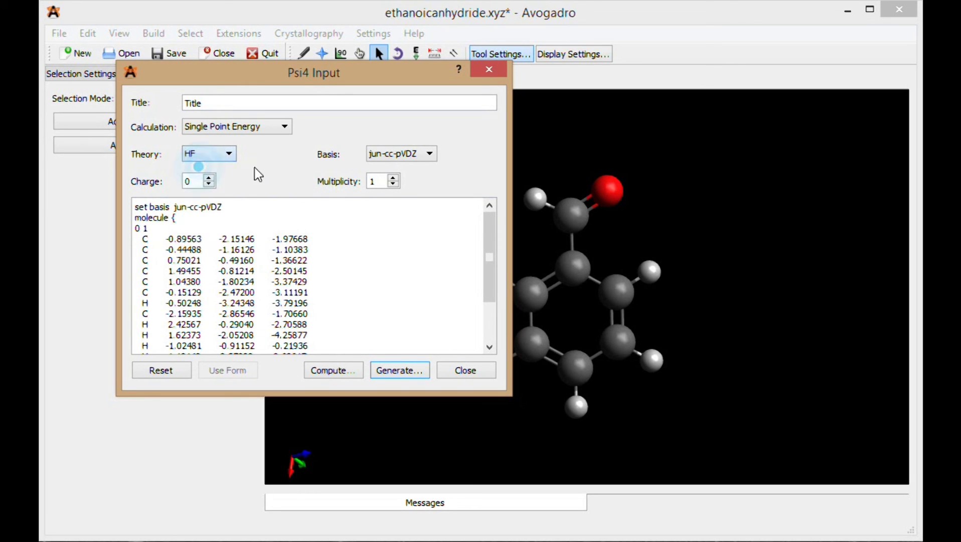
{"action": "left_click", "coordinate": [412, 153]}
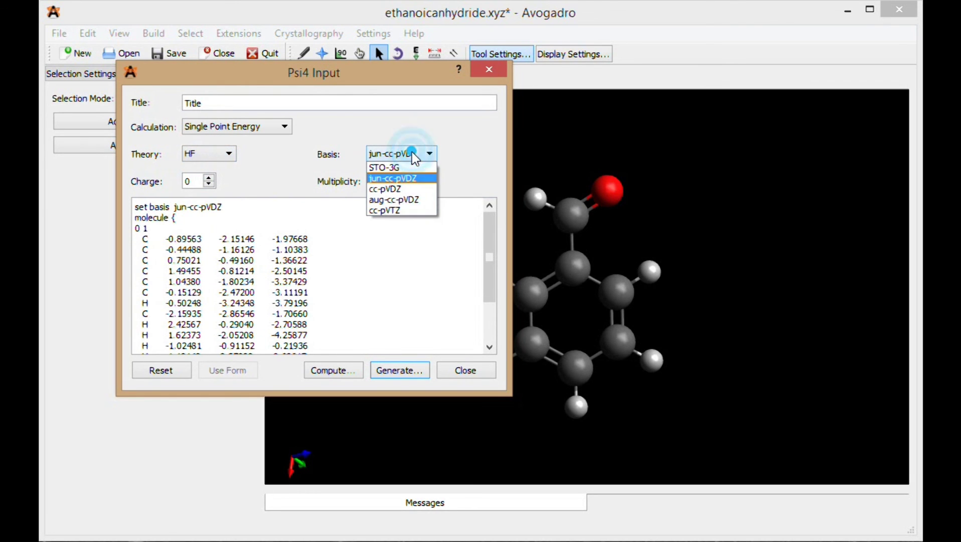
{"action": "left_click", "coordinate": [393, 200]}
Keep Single Point Energy as the calculation type and review the generated input text.
{"action": "left_click", "coordinate": [250, 132]}
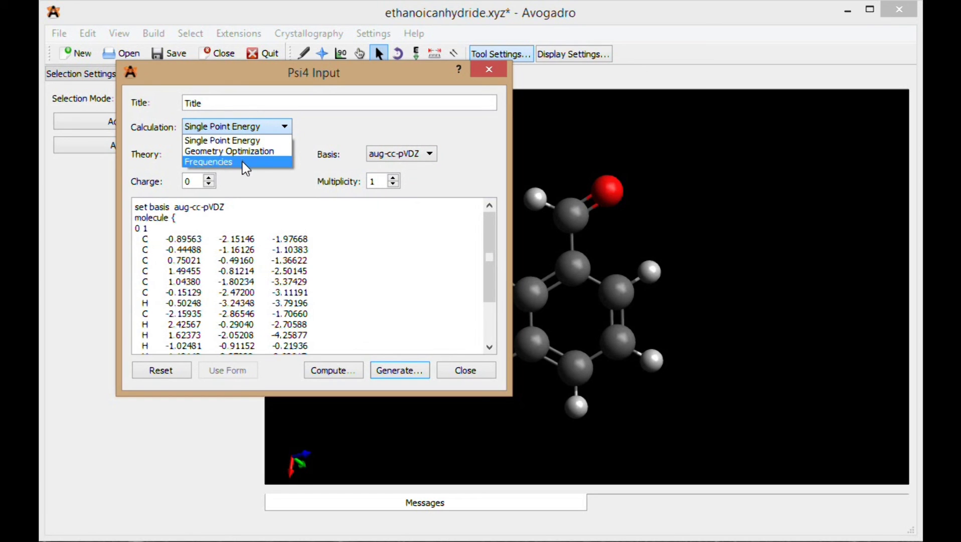
{"action": "left_click", "coordinate": [243, 140]}
{"action": "scroll", "coordinate": [301, 297], "scroll_direction": "down", "scroll_amount": 2}
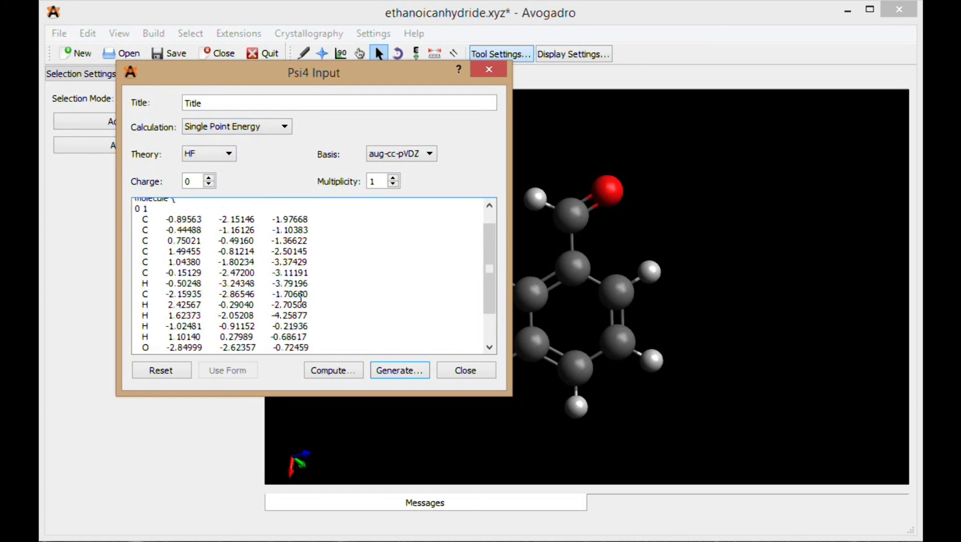
{"action": "scroll", "coordinate": [301, 297], "scroll_direction": "up", "scroll_amount": 3}
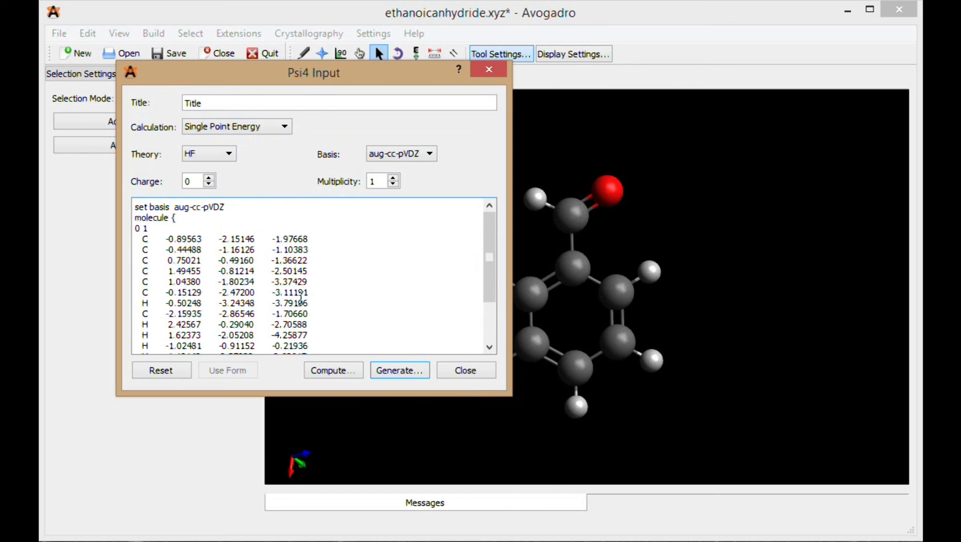
{"action": "scroll", "coordinate": [300, 297], "scroll_direction": "down", "scroll_amount": 3}
{"action": "scroll", "coordinate": [301, 297], "scroll_direction": "up", "scroll_amount": 1}
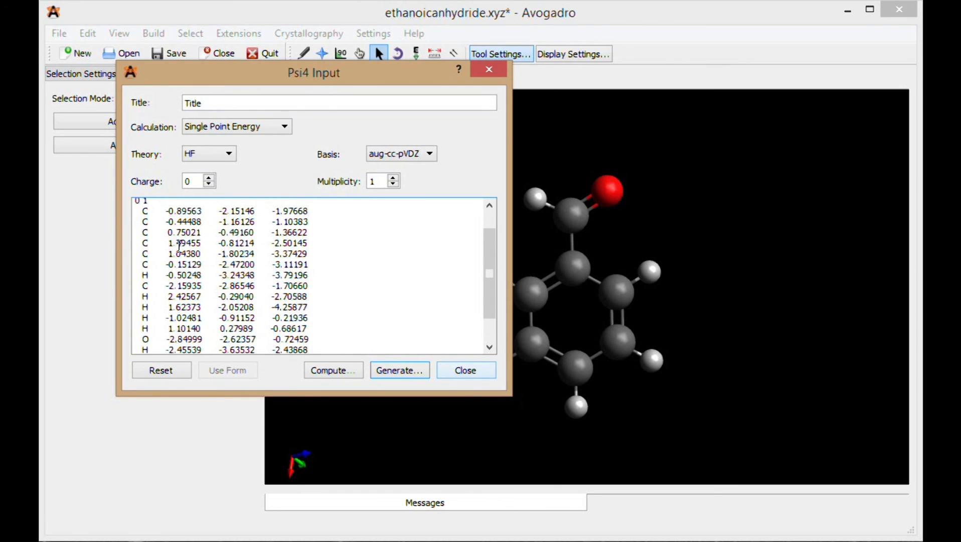
{"action": "scroll", "coordinate": [152, 233], "scroll_direction": "up", "scroll_amount": 1}
{"action": "scroll", "coordinate": [152, 233], "scroll_direction": "down", "scroll_amount": 2}
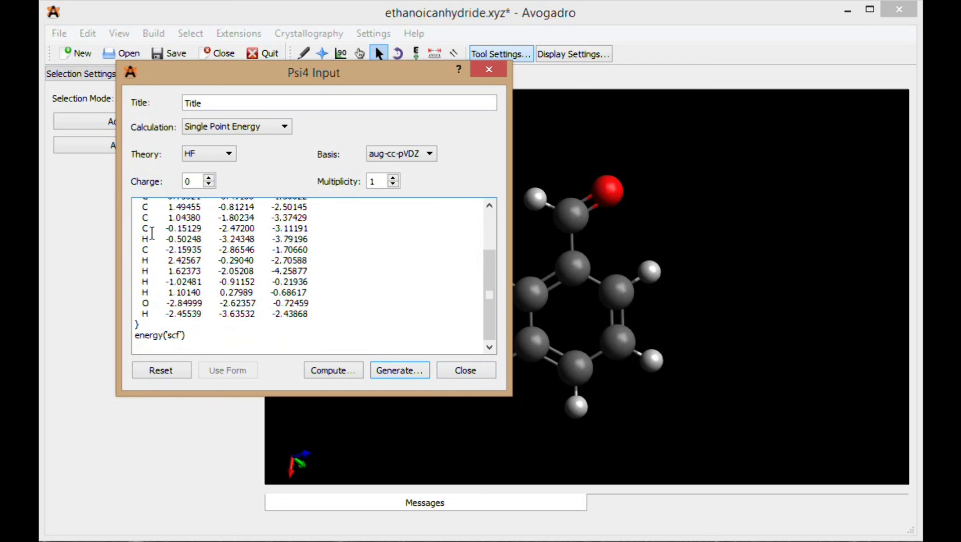
{"action": "left_click", "coordinate": [466, 370]}
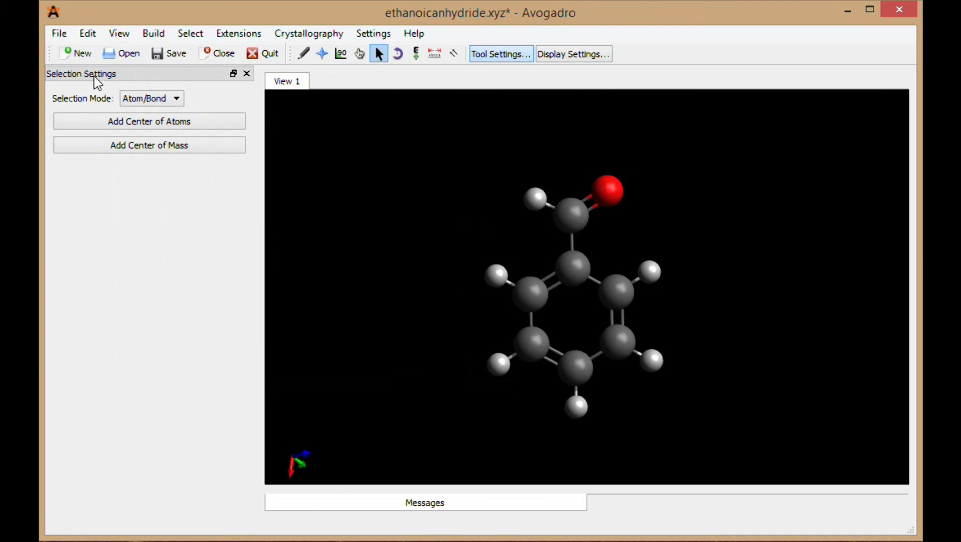
{"action": "left_click", "coordinate": [58, 33]}
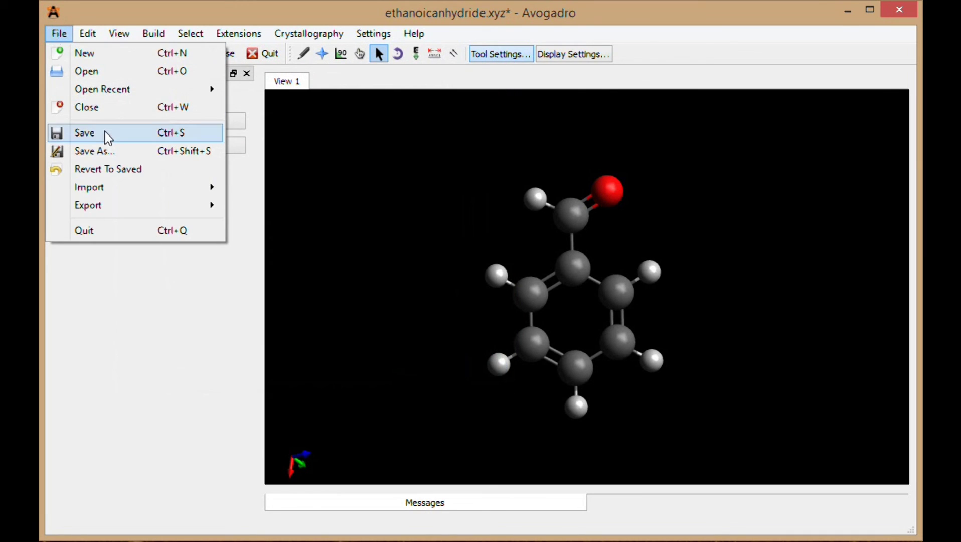
{"action": "left_click", "coordinate": [102, 149]}
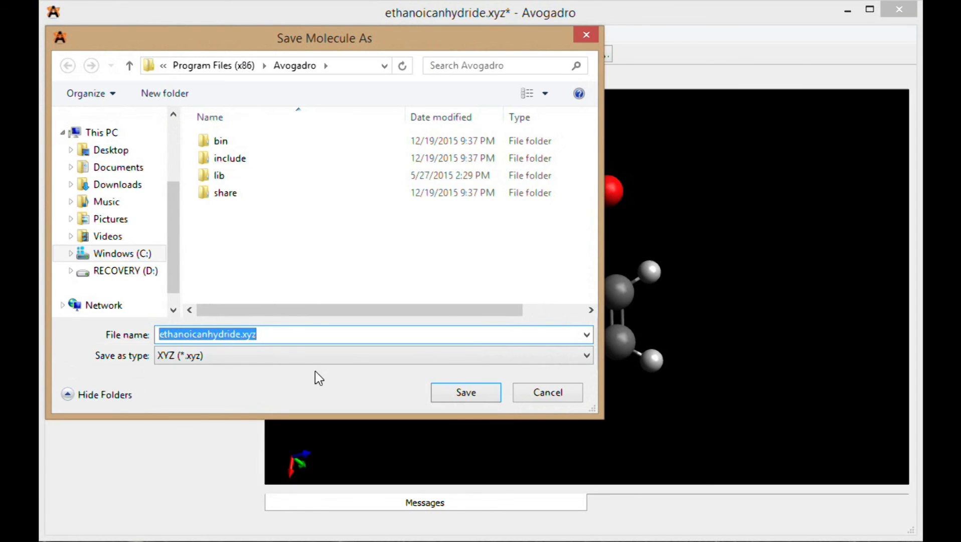
{"action": "left_click", "coordinate": [306, 357]}
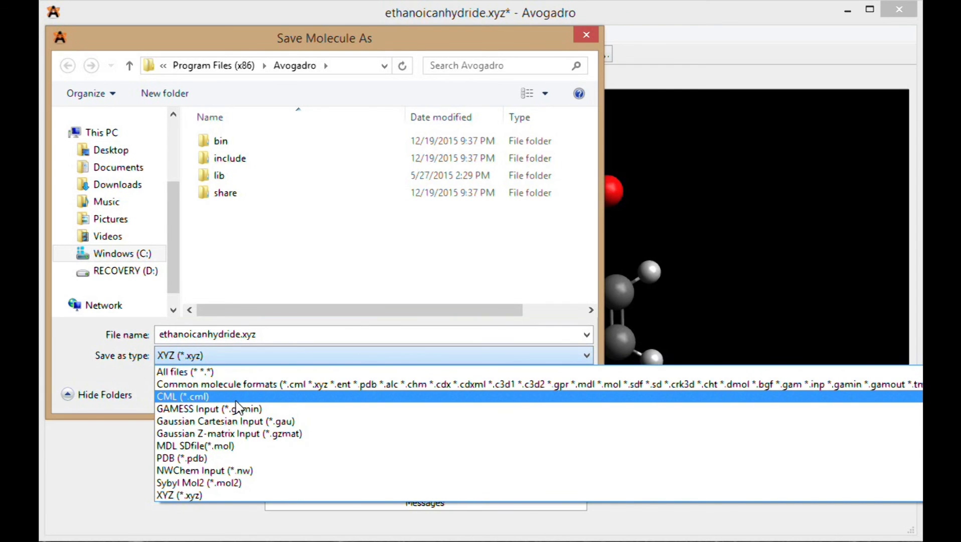
{"action": "left_click", "coordinate": [296, 357]}
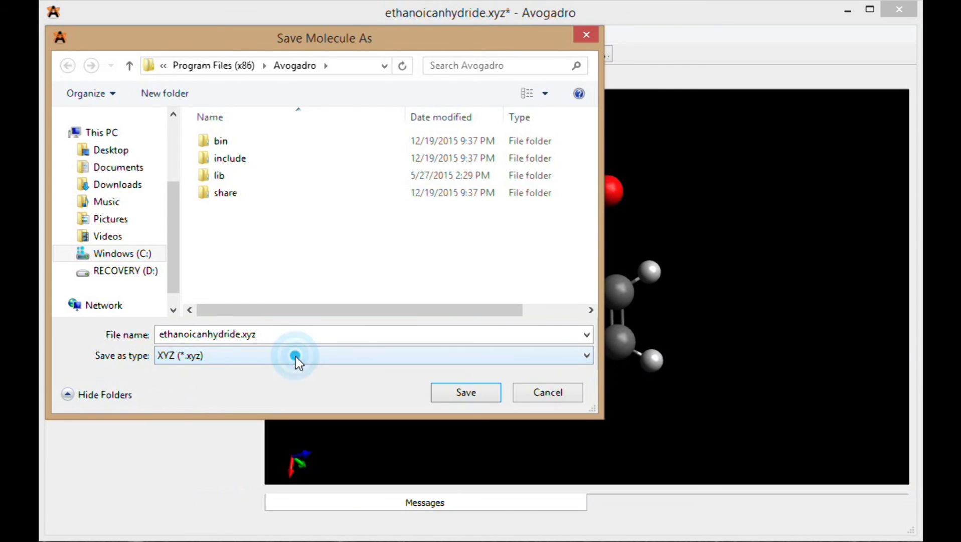
{"action": "left_click", "coordinate": [295, 356]}
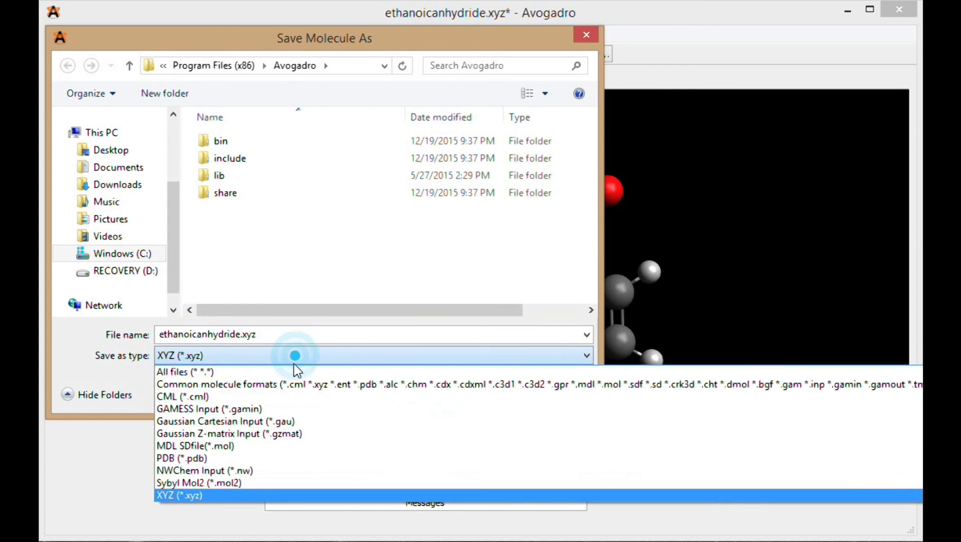
{"action": "left_click", "coordinate": [211, 494]}
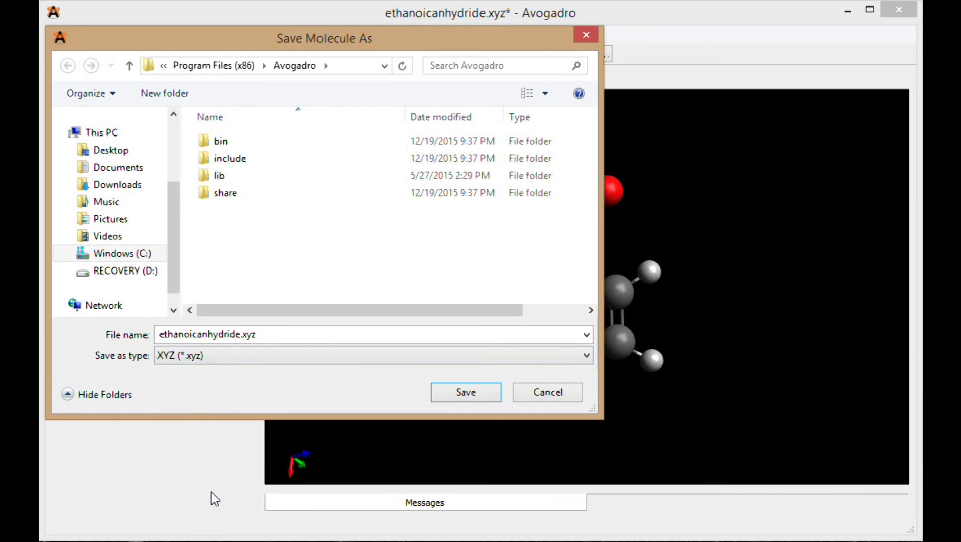
{"action": "left_click", "coordinate": [301, 335]}
{"action": "type", "text": "benzoicacid"}
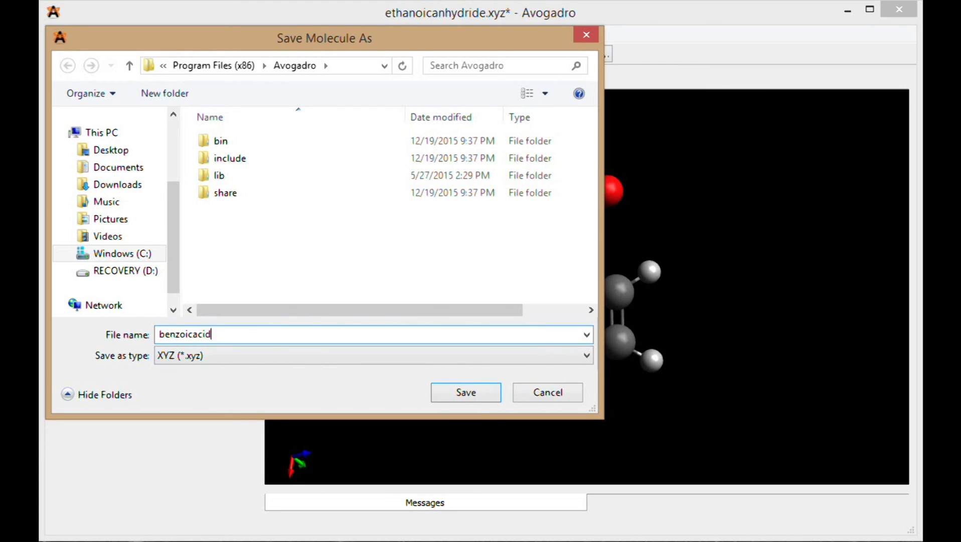
{"action": "type", "text": "."}
{"action": "key", "text": "BackSpace"}
{"action": "left_click", "coordinate": [527, 389]}
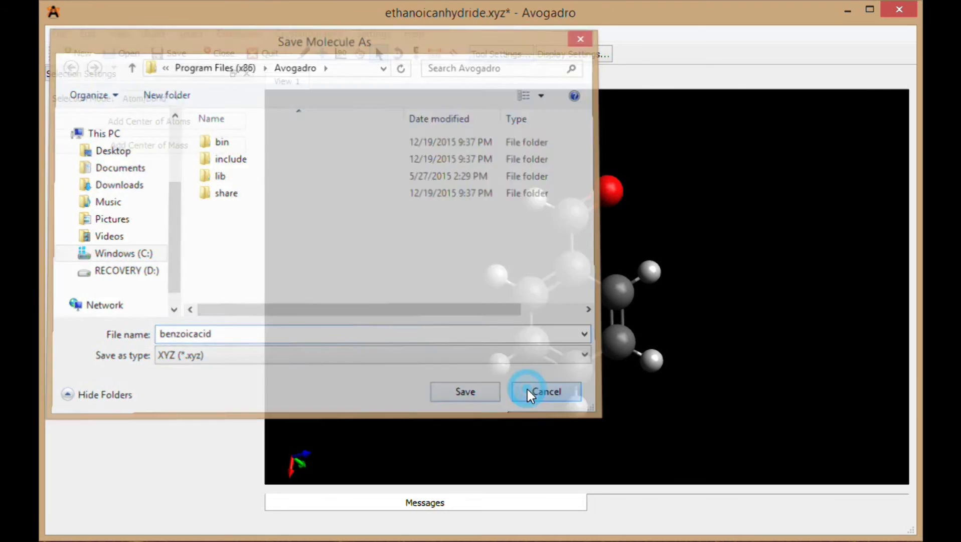